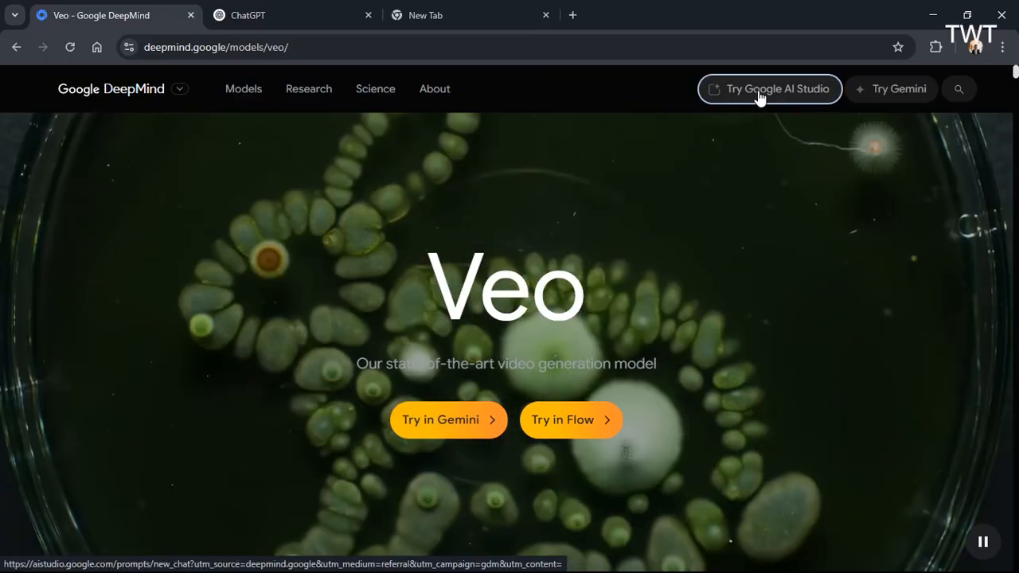
Open the Veo video generator in Google AI Studio's media generation section and check which Veo models are available.
{"action": "left_click", "coordinate": [761, 95]}
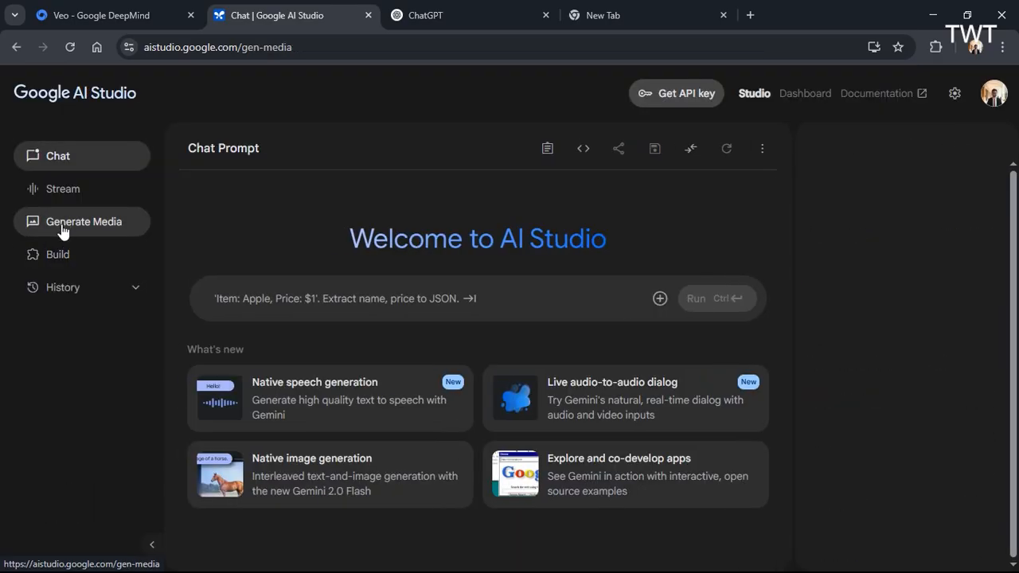
{"action": "left_click", "coordinate": [66, 226]}
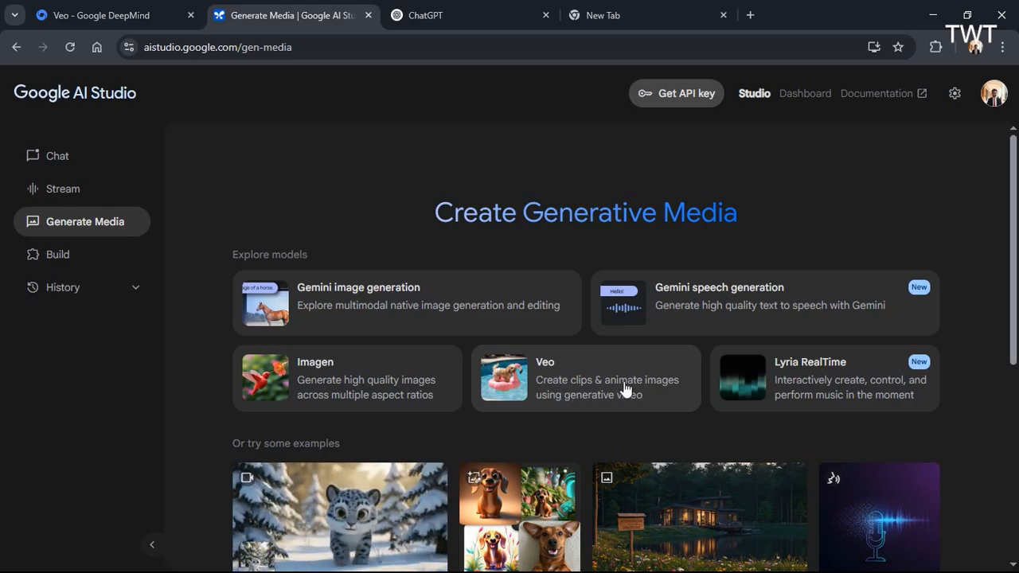
{"action": "left_click", "coordinate": [566, 374]}
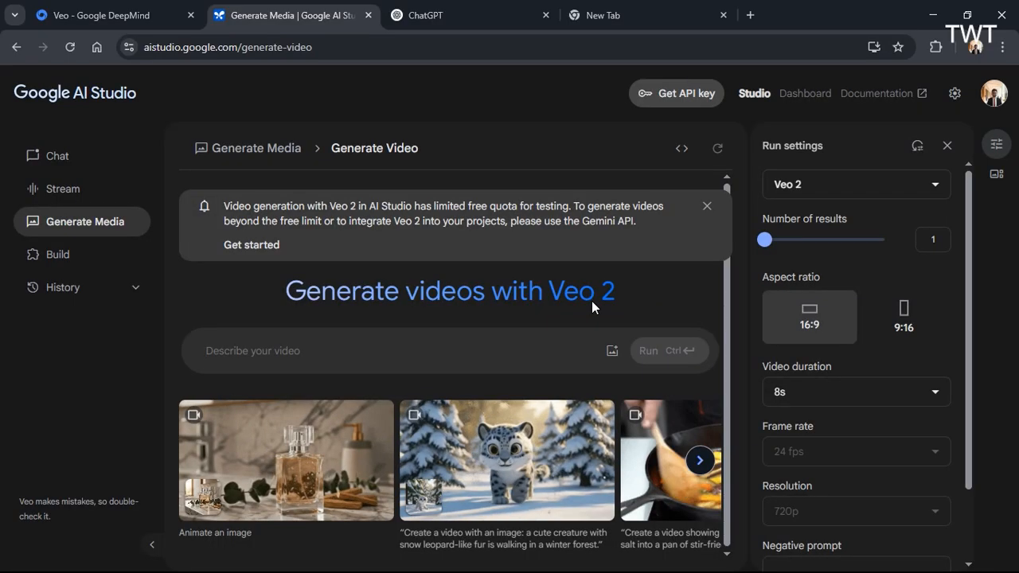
{"action": "left_click", "coordinate": [840, 179]}
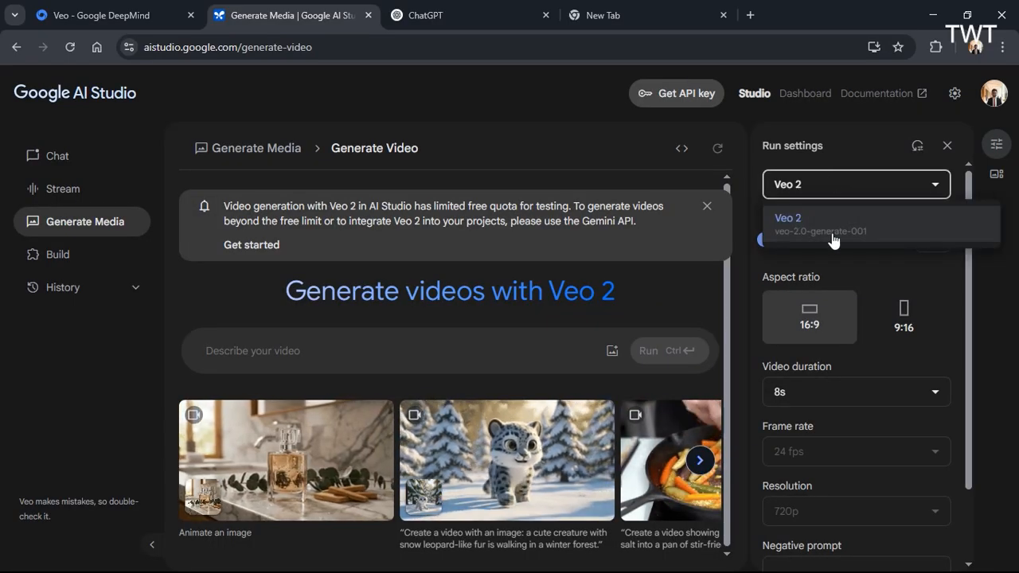
{"action": "left_click", "coordinate": [837, 187]}
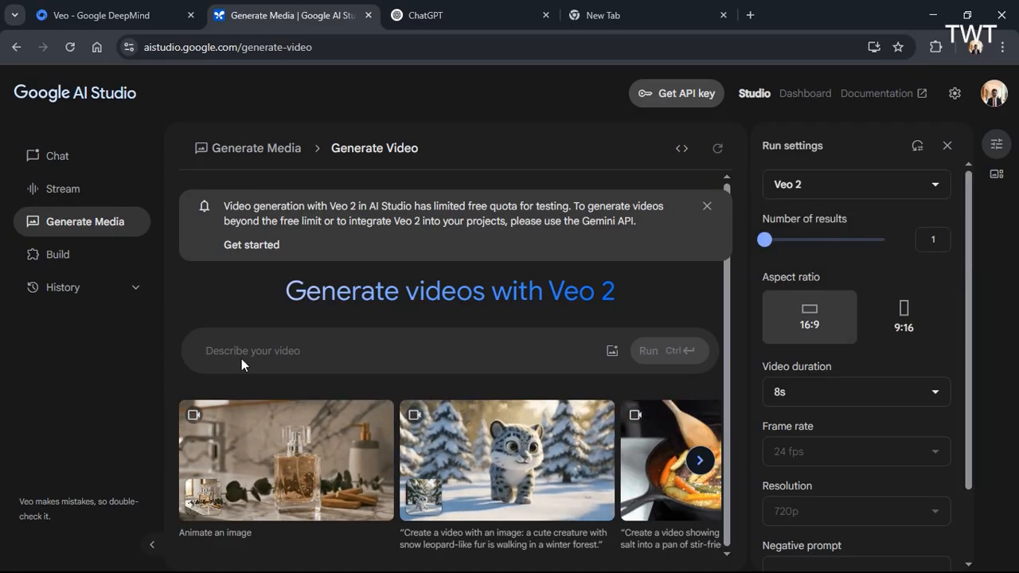
Generate a video from the prompt "cat walk on snow".
{"action": "left_click", "coordinate": [292, 354]}
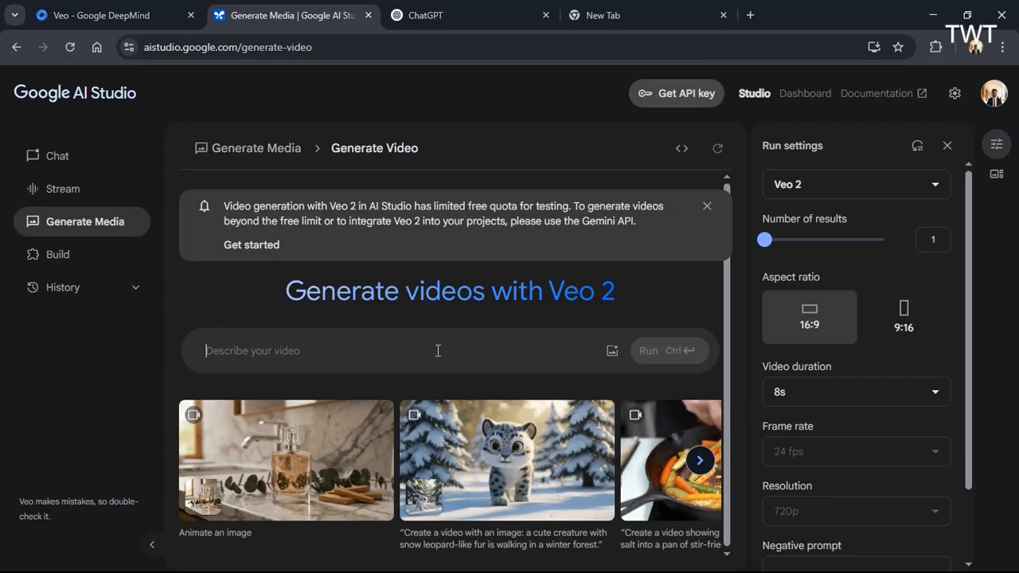
{"action": "type", "text": "d"}
{"action": "key", "text": "BackSpace"}
{"action": "type", "text": "ca"}
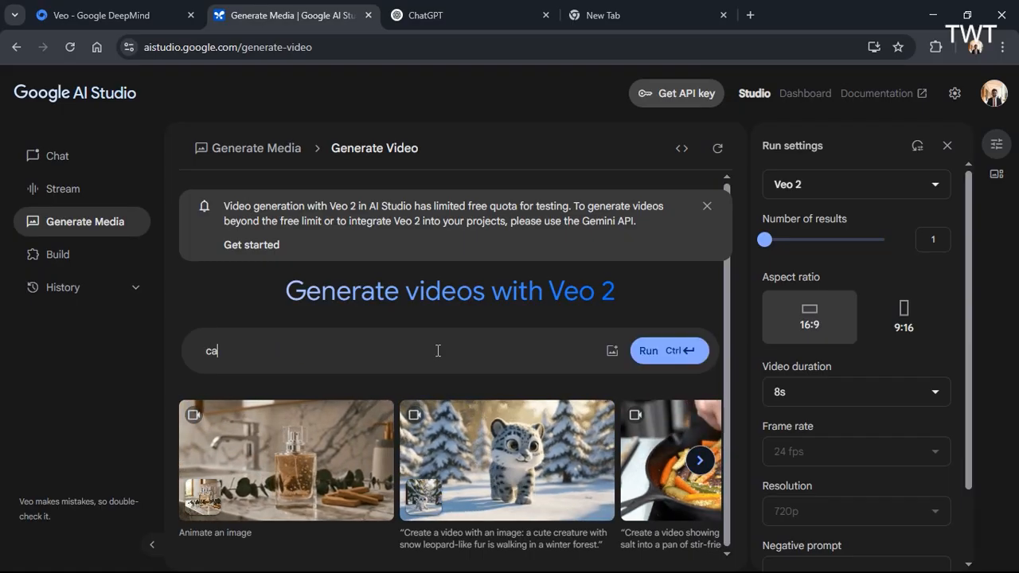
{"action": "type", "text": "t walk "}
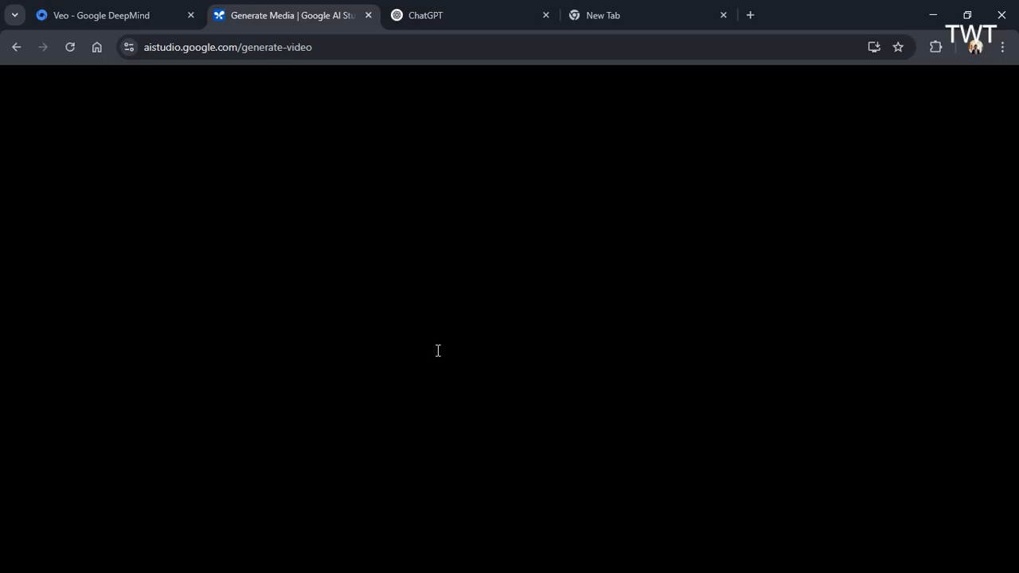
{"action": "type", "text": "on snow"}
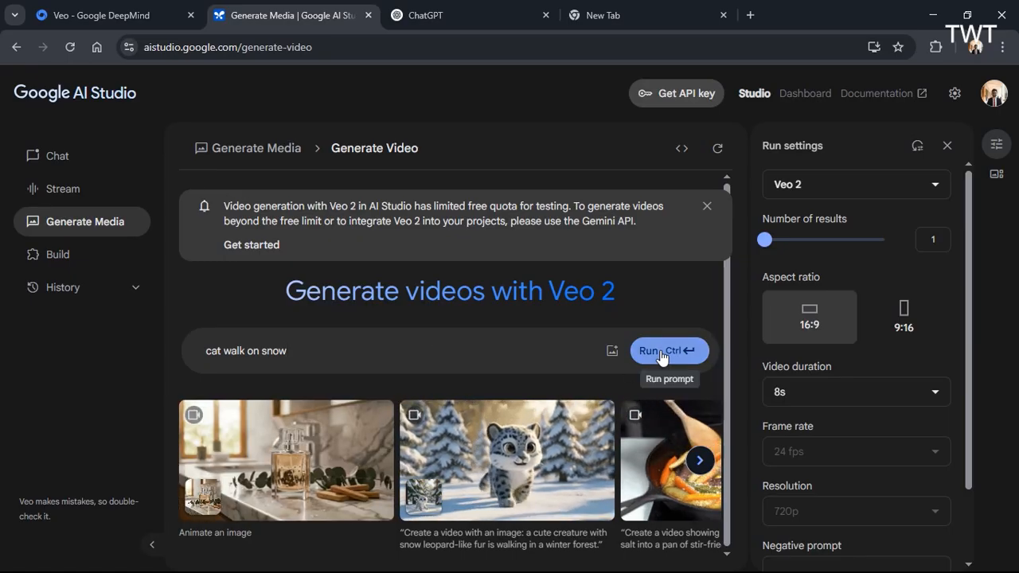
{"action": "left_click", "coordinate": [661, 353]}
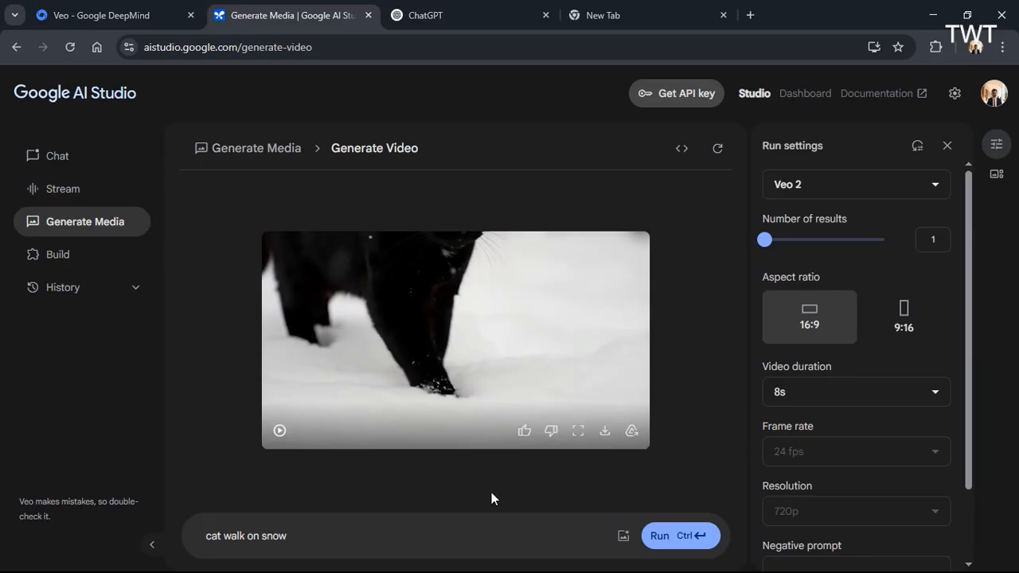
Play the generated cat video in the enlarged preview, replay it in full screen and exit full screen.
{"action": "left_click", "coordinate": [579, 434]}
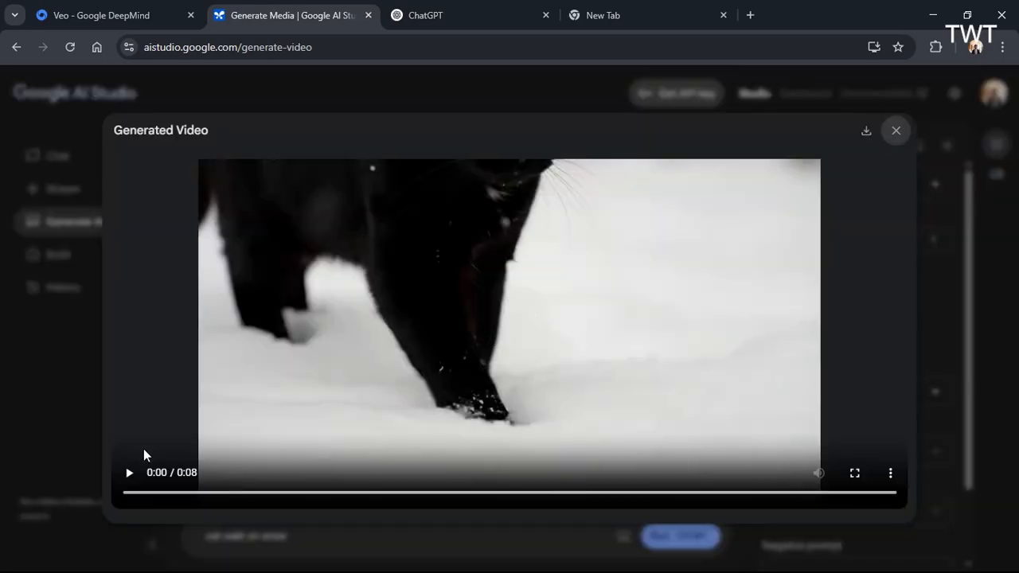
{"action": "left_click", "coordinate": [130, 477]}
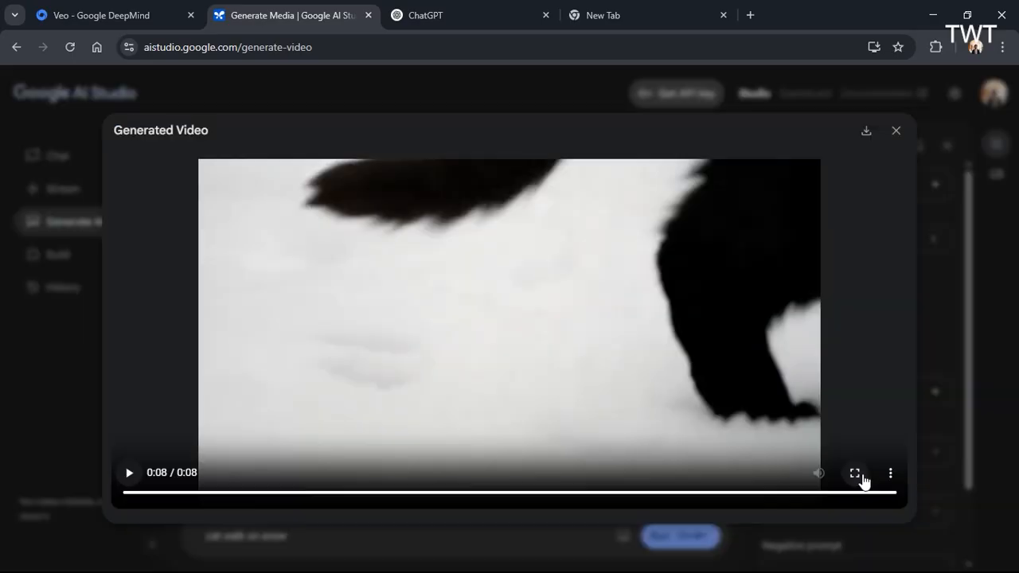
{"action": "left_click", "coordinate": [862, 473]}
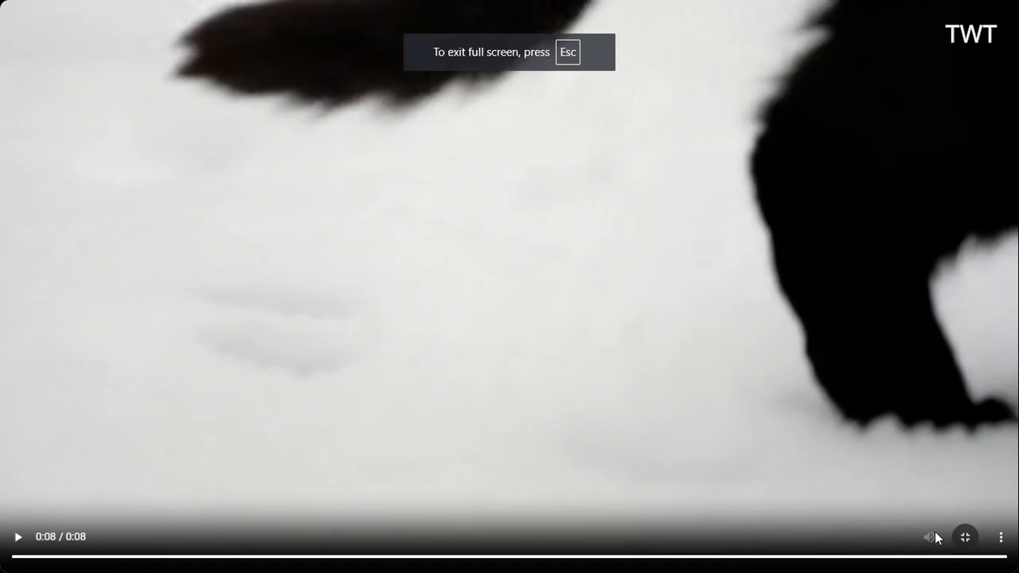
{"action": "left_click", "coordinate": [18, 537]}
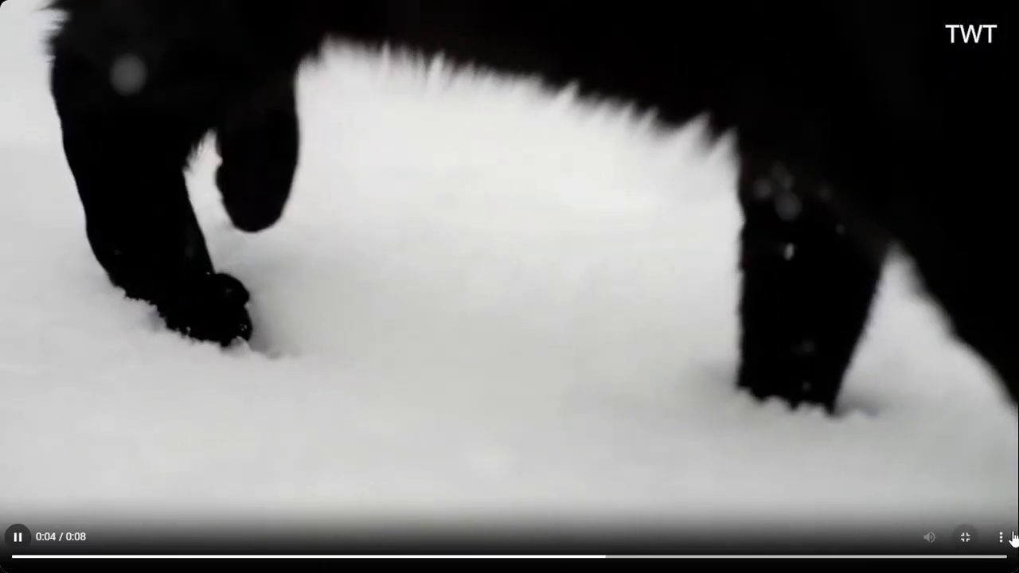
{"action": "left_click", "coordinate": [965, 538]}
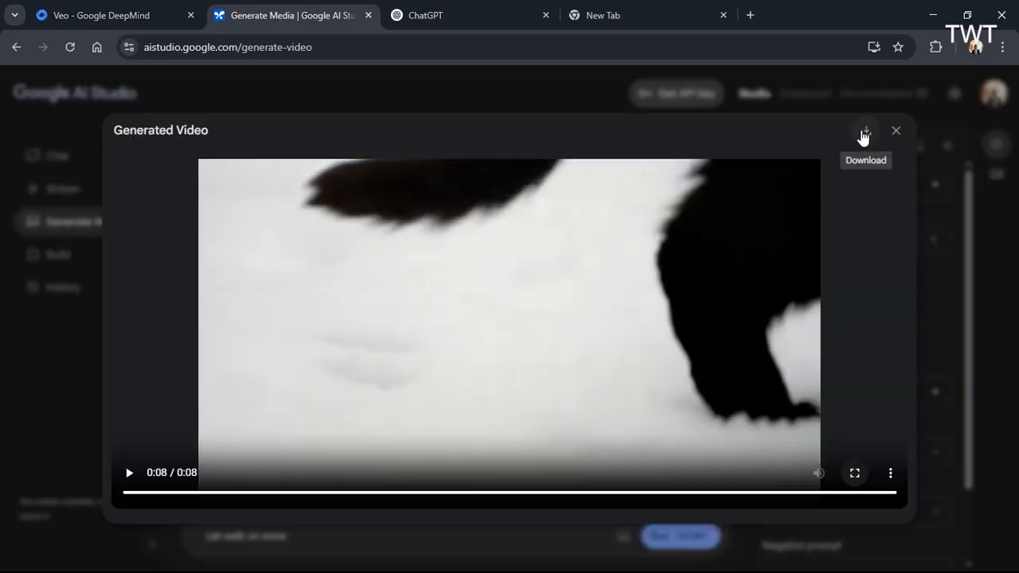
Start downloading the generated video, cancel the save and close the enlarged preview.
{"action": "left_click", "coordinate": [865, 133]}
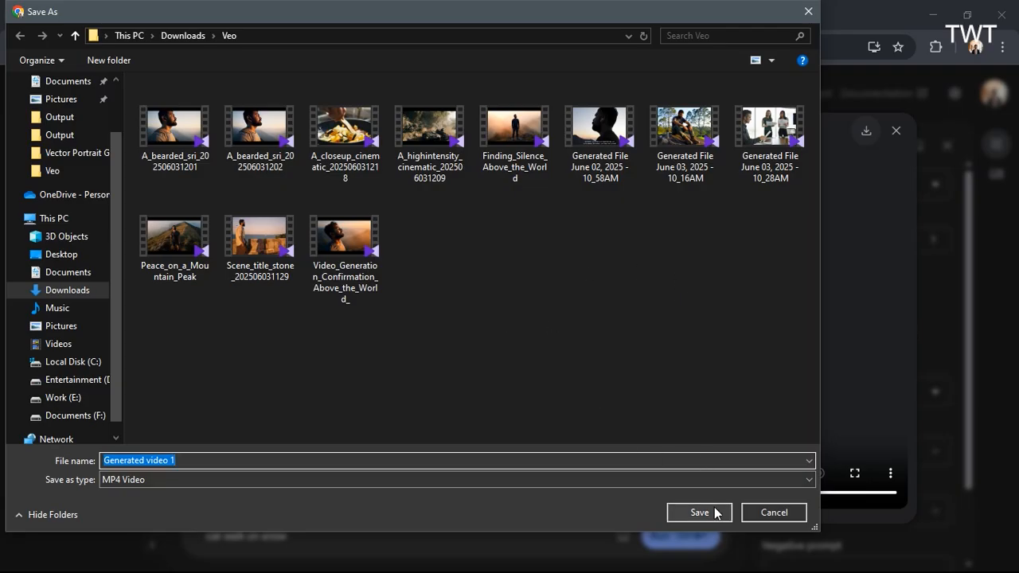
{"action": "left_click", "coordinate": [809, 10]}
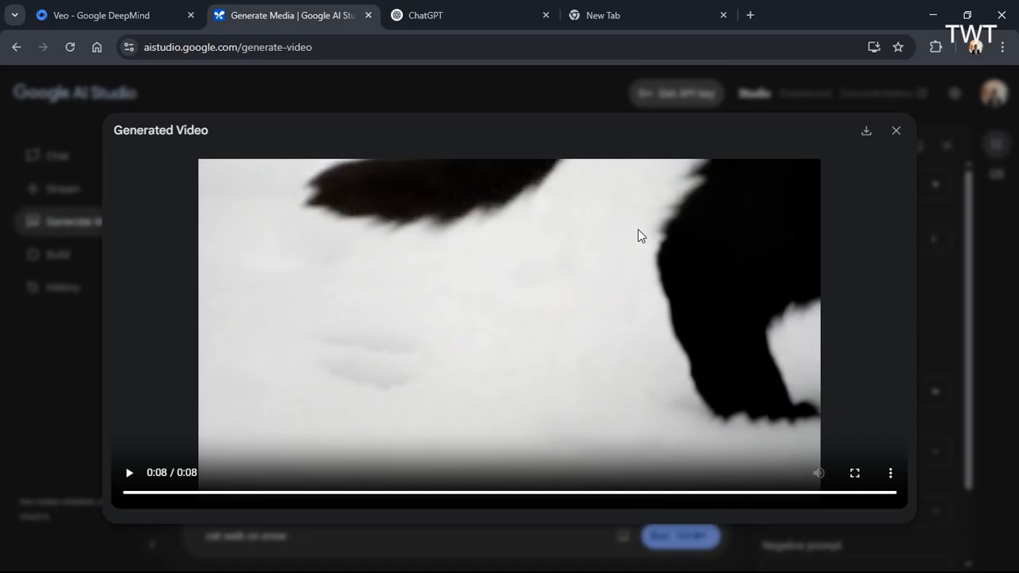
{"action": "left_click", "coordinate": [896, 130]}
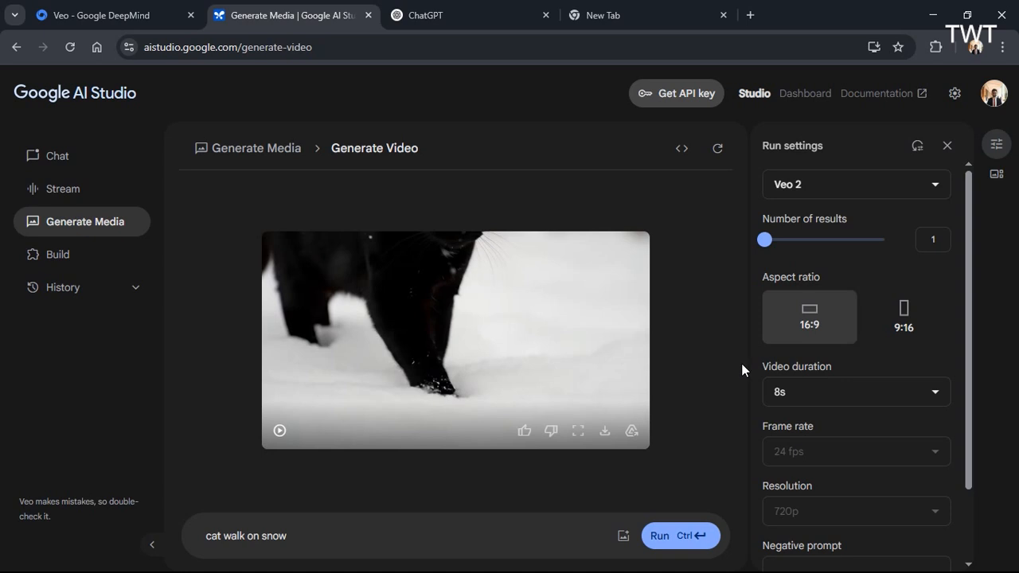
Examine the run settings for video duration, frame rate, resolution and negative prompt without changing them.
{"action": "left_click", "coordinate": [809, 396]}
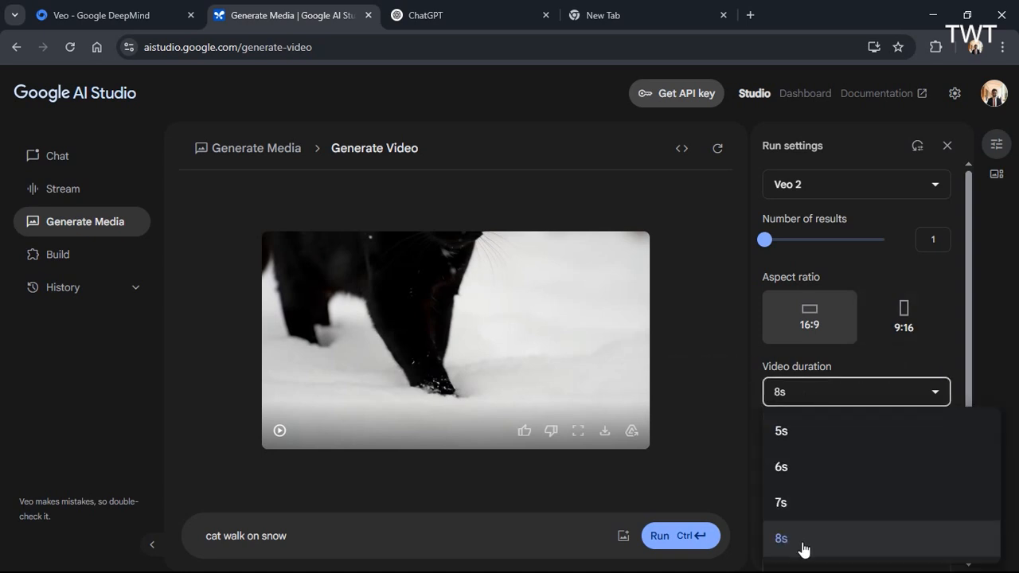
{"action": "left_click", "coordinate": [969, 389]}
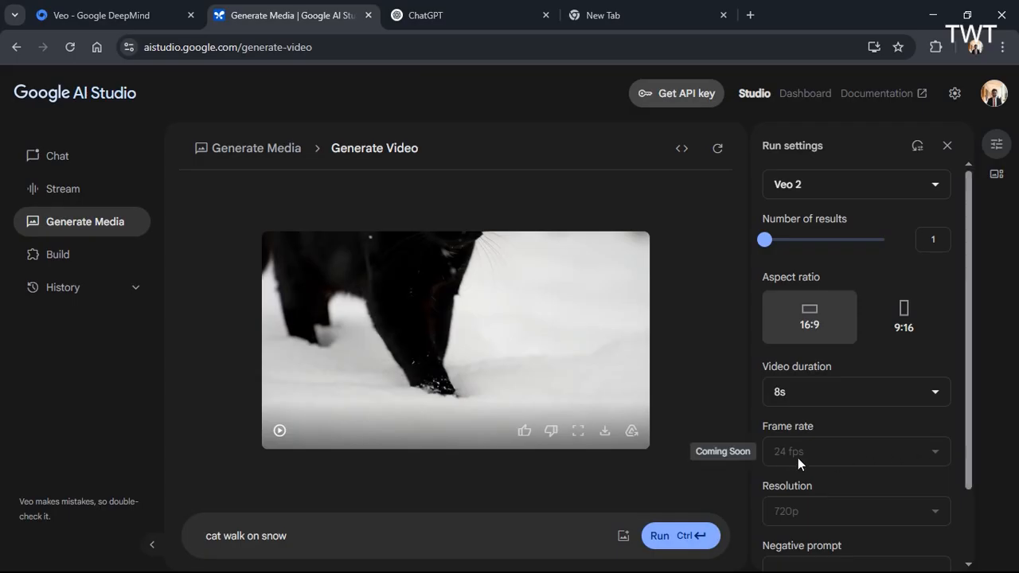
{"action": "scroll", "coordinate": [801, 459], "scroll_direction": "down", "scroll_amount": 2}
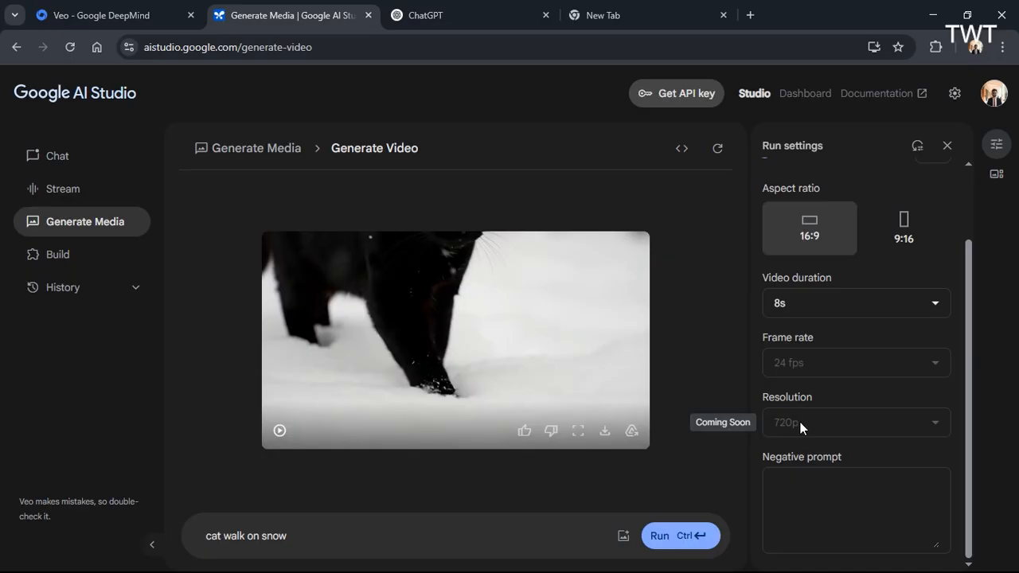
{"action": "left_click", "coordinate": [800, 500]}
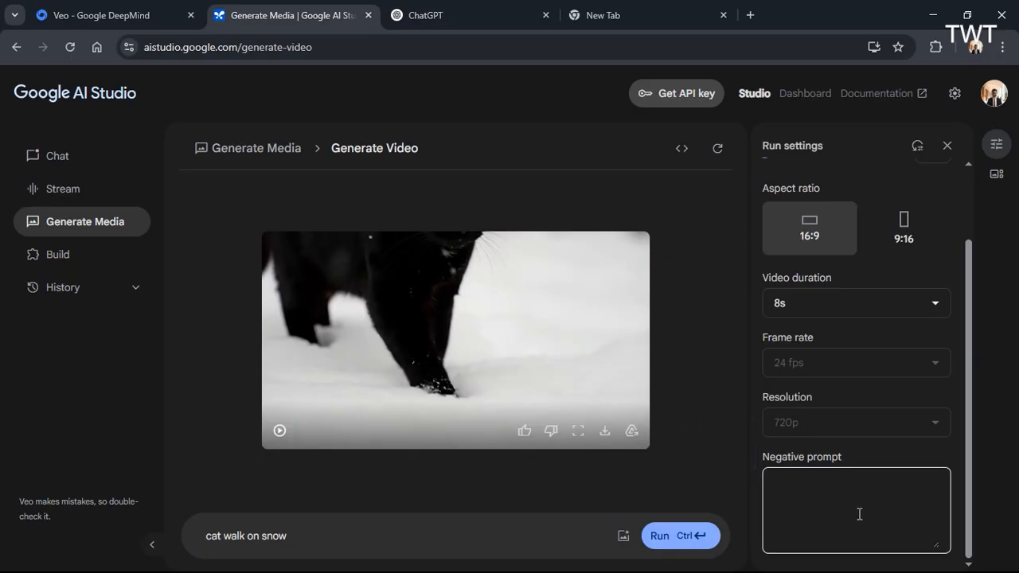
{"action": "left_click", "coordinate": [509, 488]}
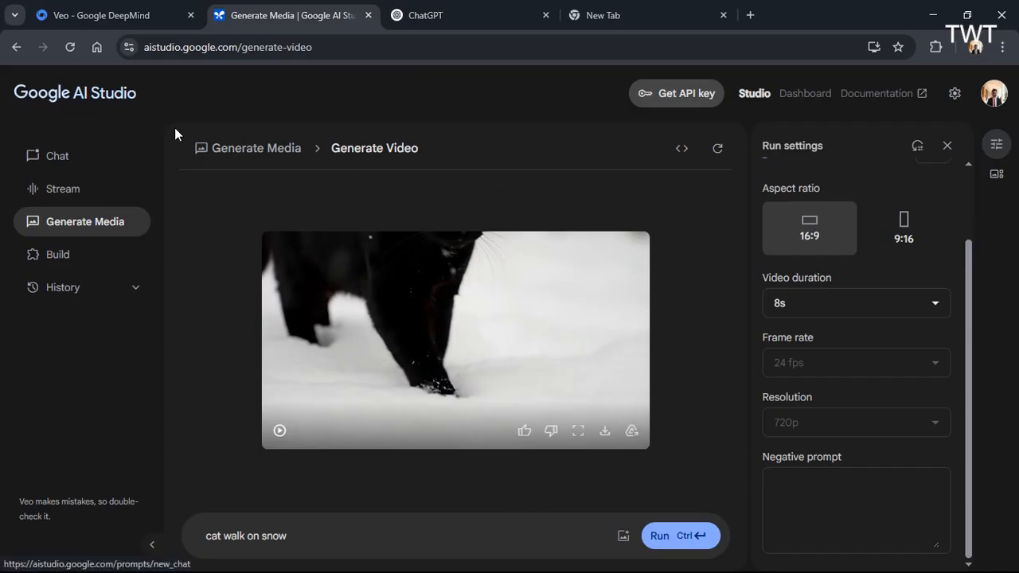
Return to the Generate Media overview and look through its available models and example prompts.
{"action": "left_click", "coordinate": [67, 233]}
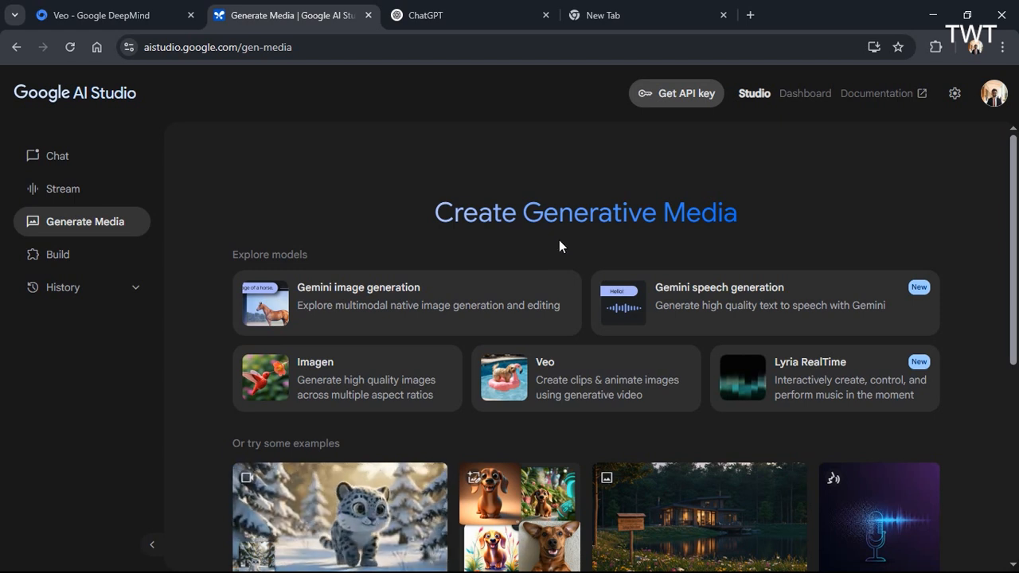
{"action": "scroll", "coordinate": [472, 201], "scroll_direction": "down", "scroll_amount": 4}
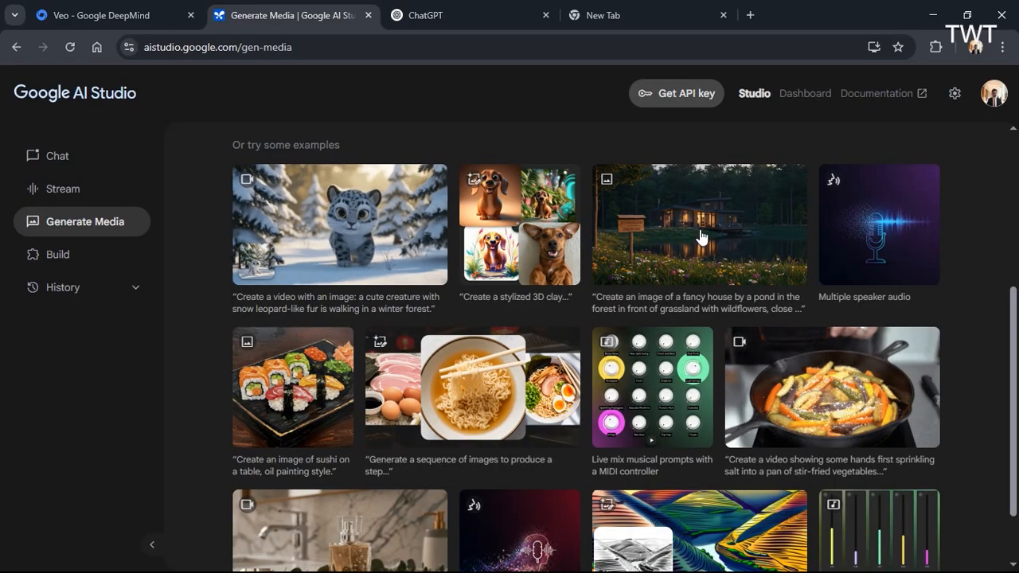
{"action": "scroll", "coordinate": [651, 237], "scroll_direction": "up", "scroll_amount": 4}
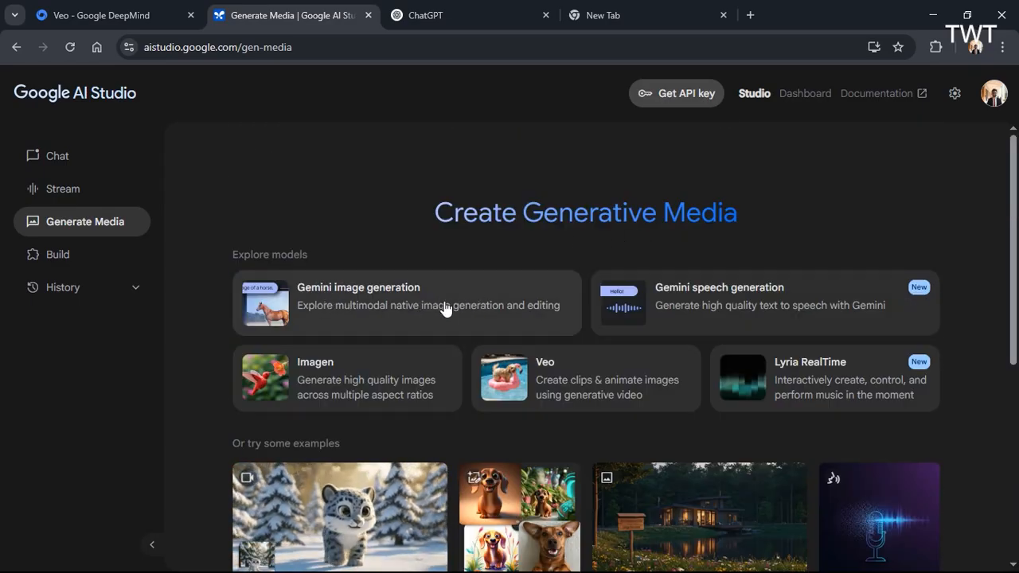
{"action": "scroll", "coordinate": [445, 310], "scroll_direction": "down", "scroll_amount": 5}
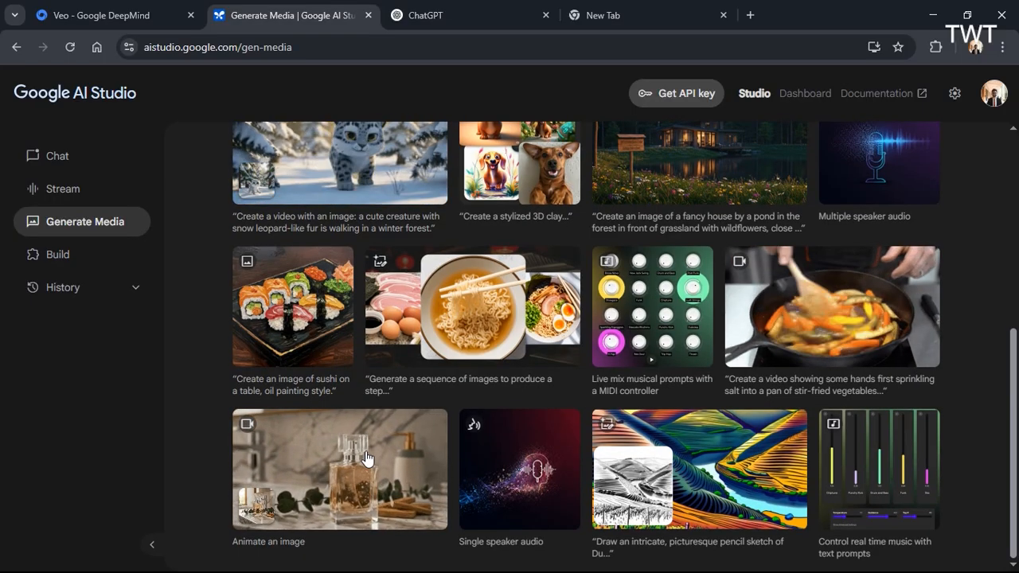
{"action": "scroll", "coordinate": [367, 459], "scroll_direction": "up", "scroll_amount": 5}
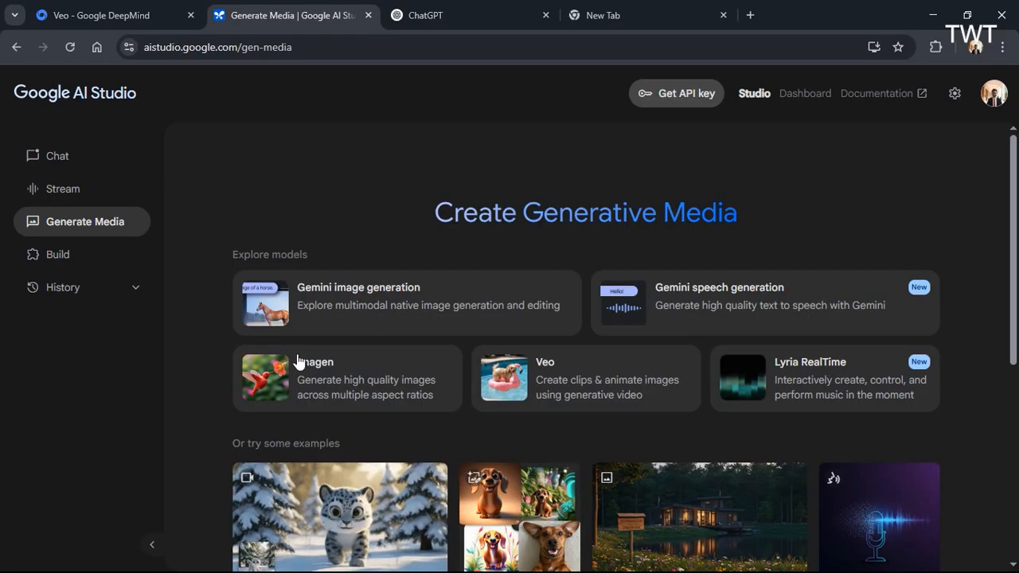
Go back to the Google DeepMind Veo page and open the option to try Veo in Gemini.
{"action": "left_click", "coordinate": [122, 19]}
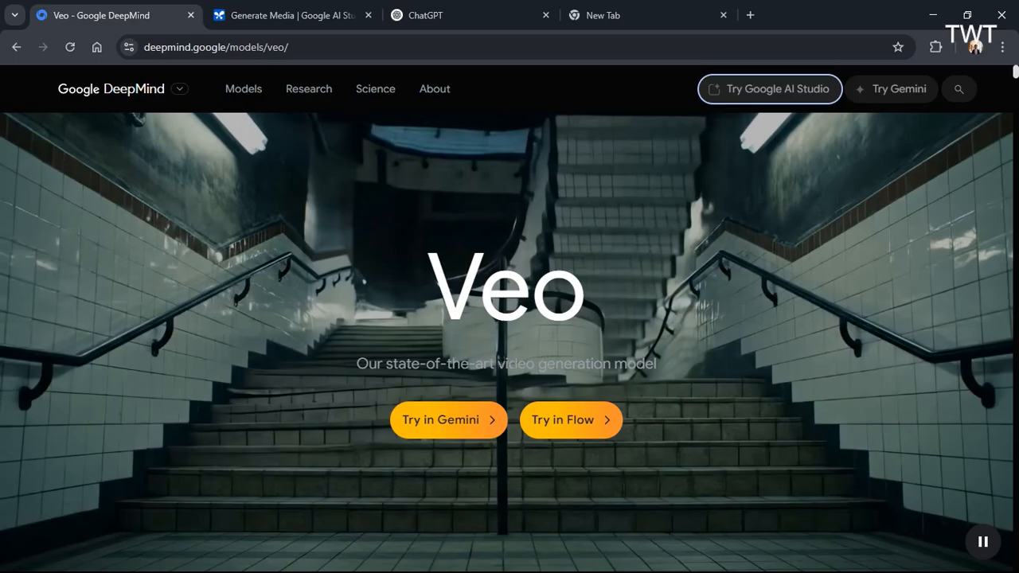
{"action": "left_click", "coordinate": [533, 426]}
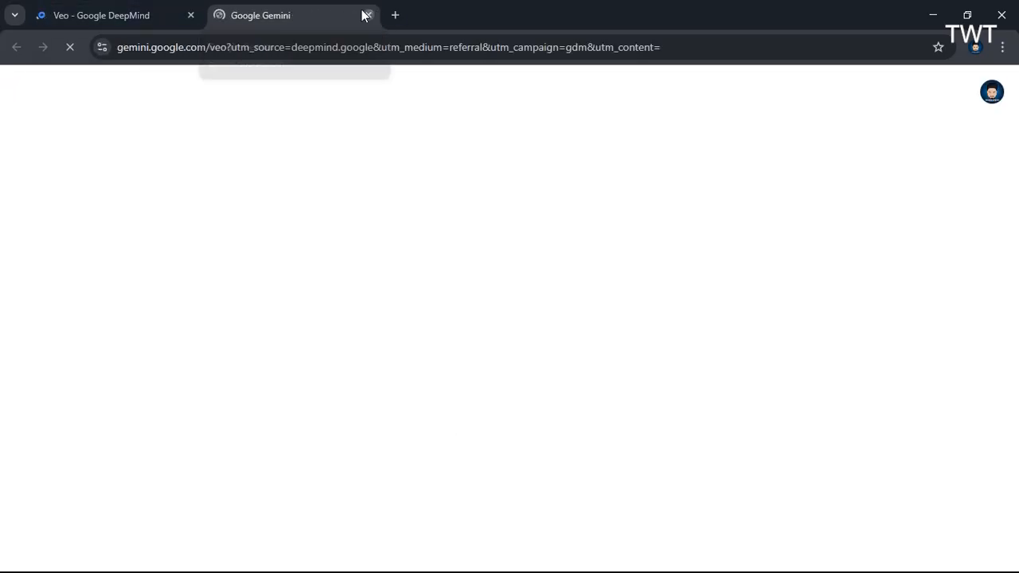
{"action": "left_click", "coordinate": [139, 16]}
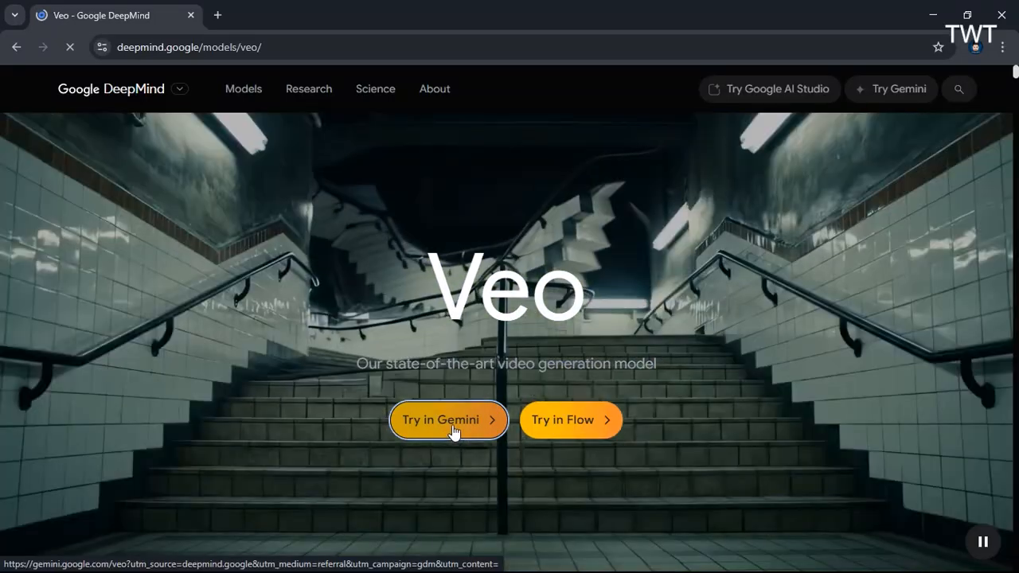
{"action": "left_click", "coordinate": [452, 430]}
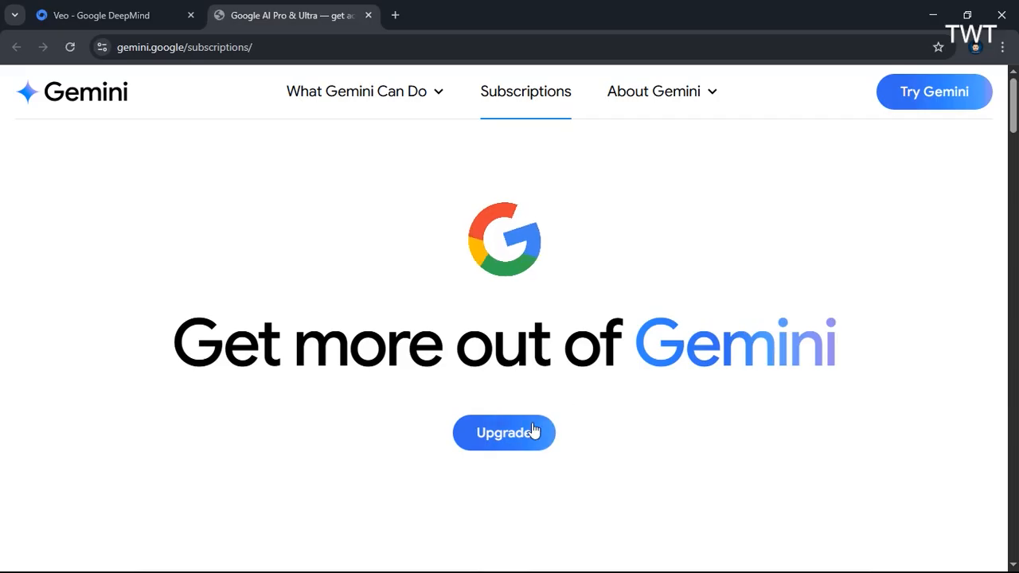
Compare the pricing and included features of the Free and Google AI Pro plans on the Gemini subscriptions page.
{"action": "scroll", "coordinate": [533, 431], "scroll_direction": "down", "scroll_amount": 1}
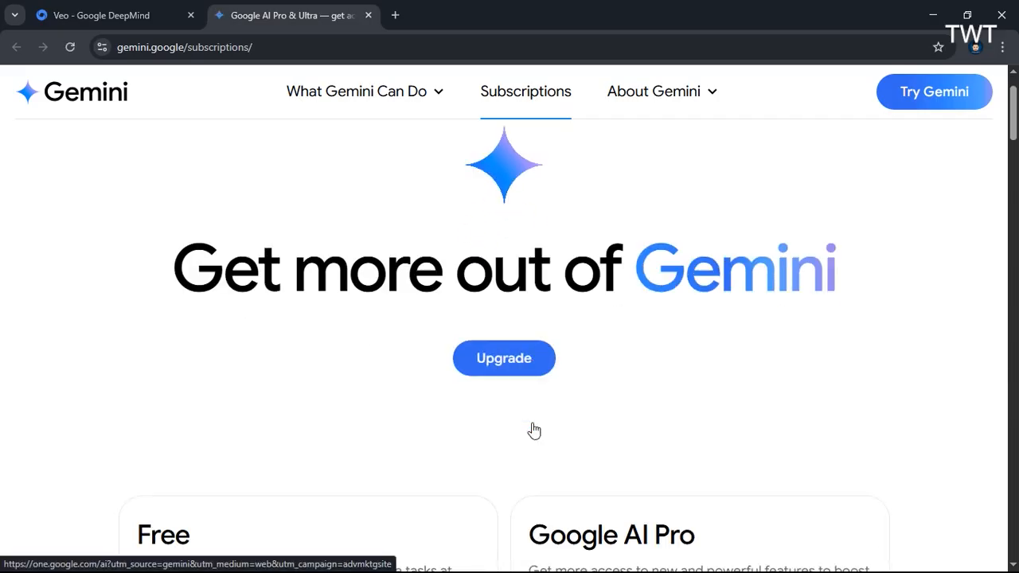
{"action": "scroll", "coordinate": [533, 431], "scroll_direction": "down", "scroll_amount": 1}
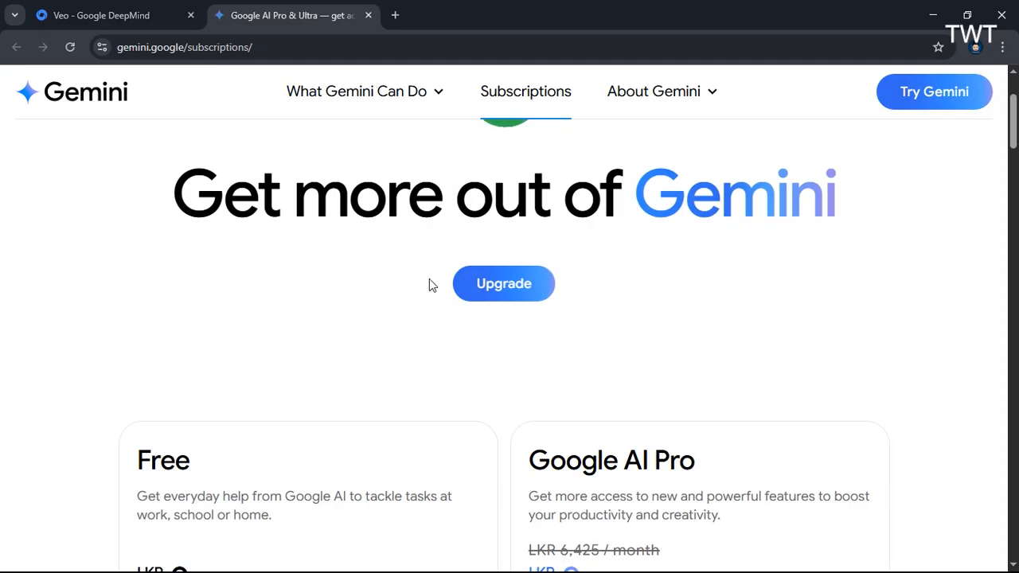
{"action": "scroll", "coordinate": [314, 362], "scroll_direction": "down", "scroll_amount": 2}
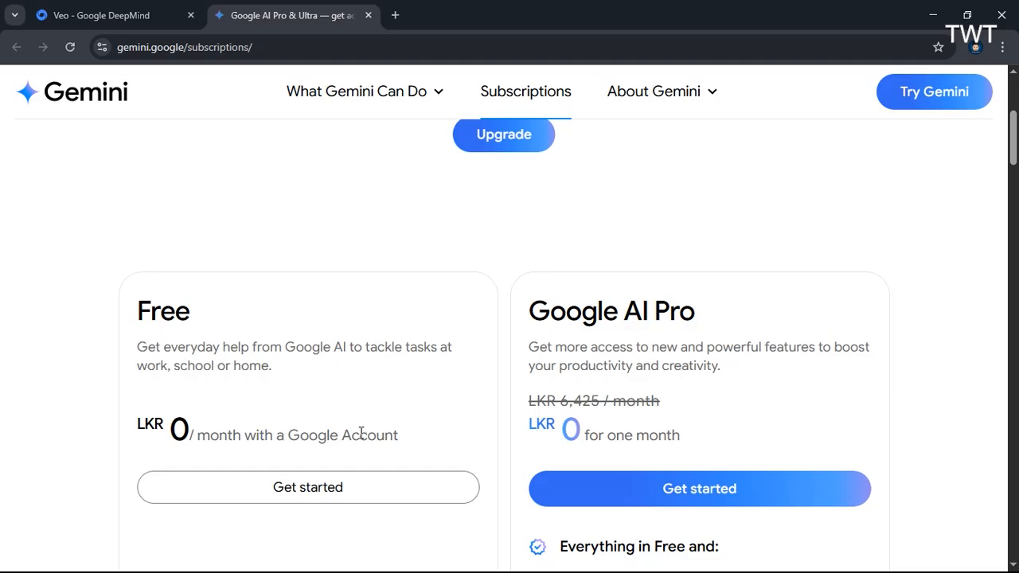
{"action": "scroll", "coordinate": [360, 432], "scroll_direction": "down", "scroll_amount": 1}
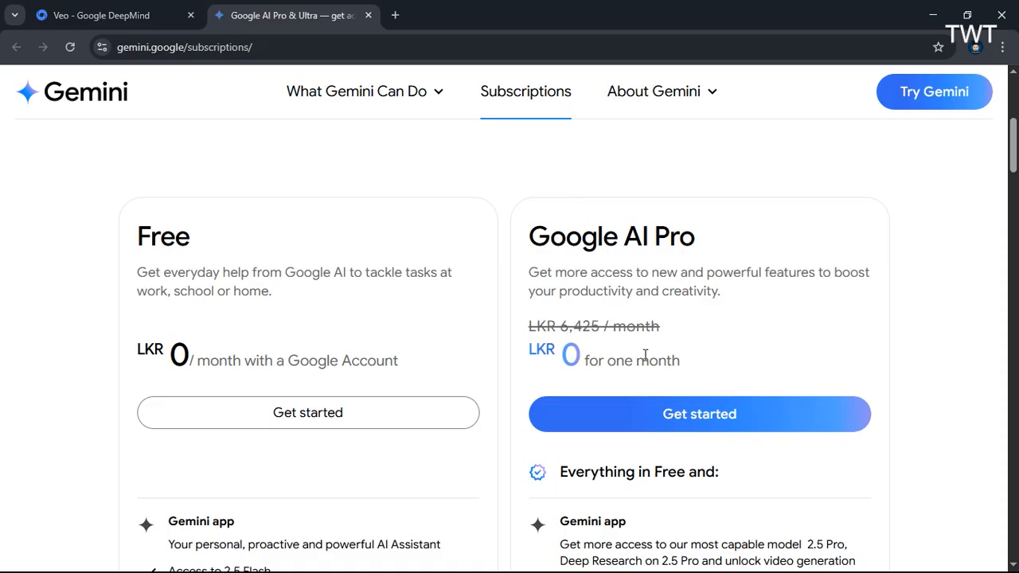
{"action": "scroll", "coordinate": [645, 355], "scroll_direction": "down", "scroll_amount": 1}
{"action": "scroll", "coordinate": [645, 355], "scroll_direction": "down", "scroll_amount": 2}
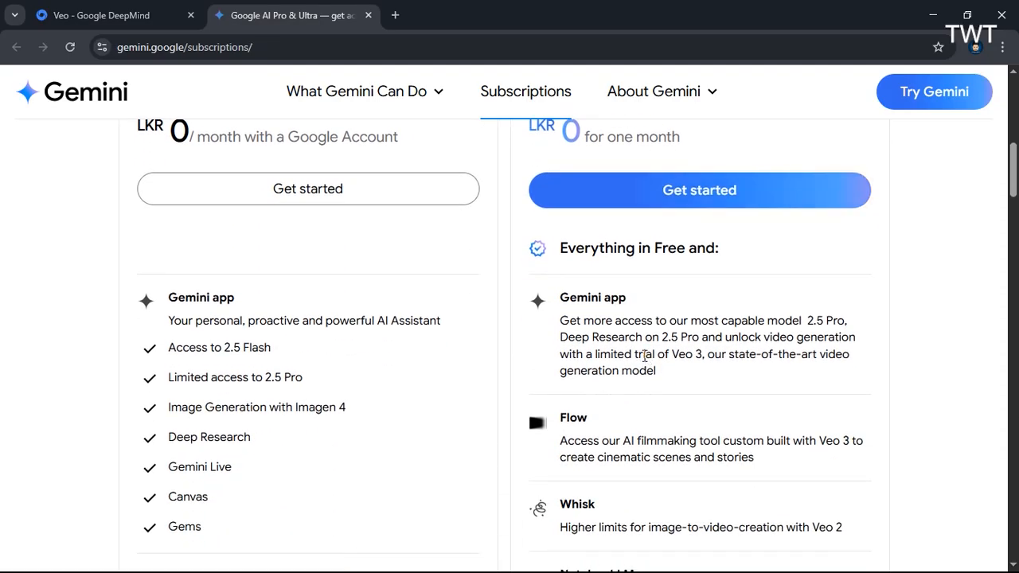
{"action": "scroll", "coordinate": [645, 357], "scroll_direction": "down", "scroll_amount": 4}
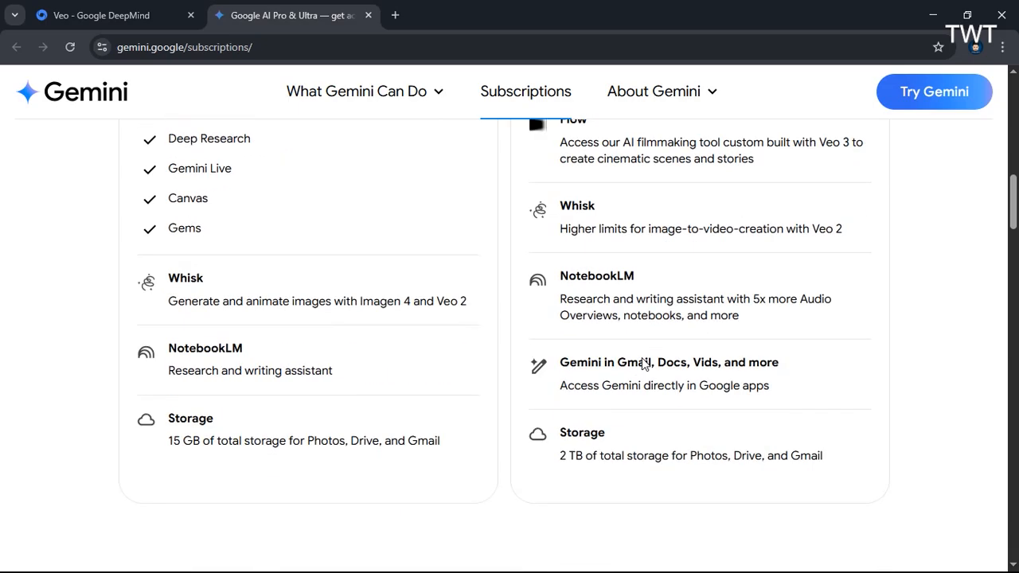
{"action": "scroll", "coordinate": [326, 454], "scroll_direction": "up", "scroll_amount": 6}
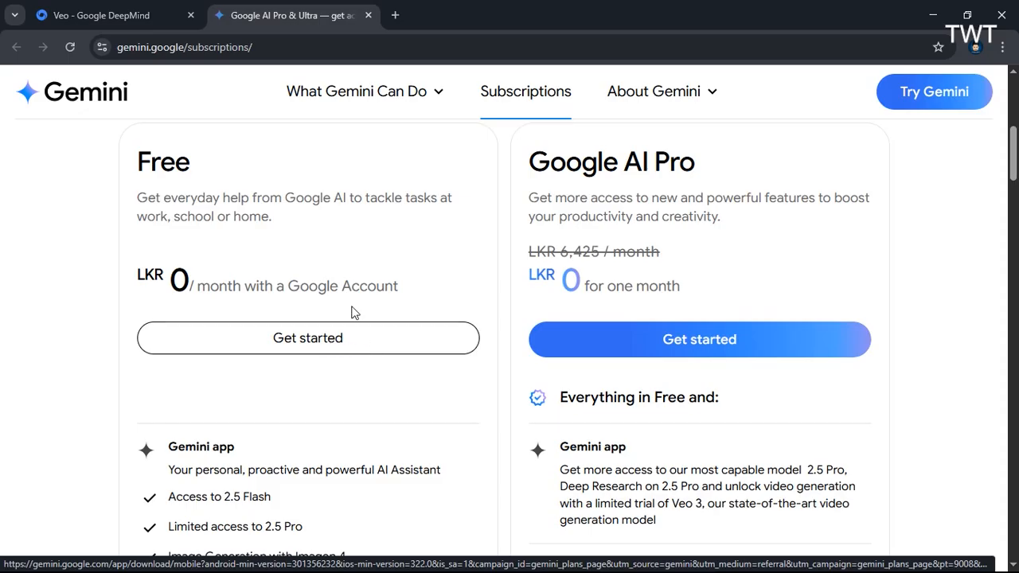
Get started with the Free plan in Gemini, open the upgrade offer and read through the Google AI plan's benefits.
{"action": "left_click", "coordinate": [317, 344]}
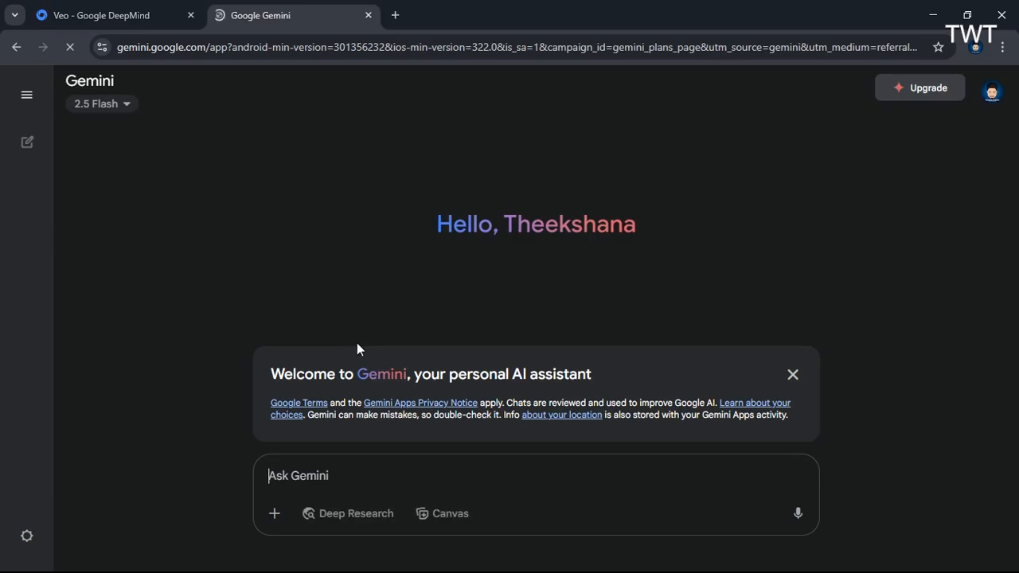
{"action": "left_click", "coordinate": [930, 92]}
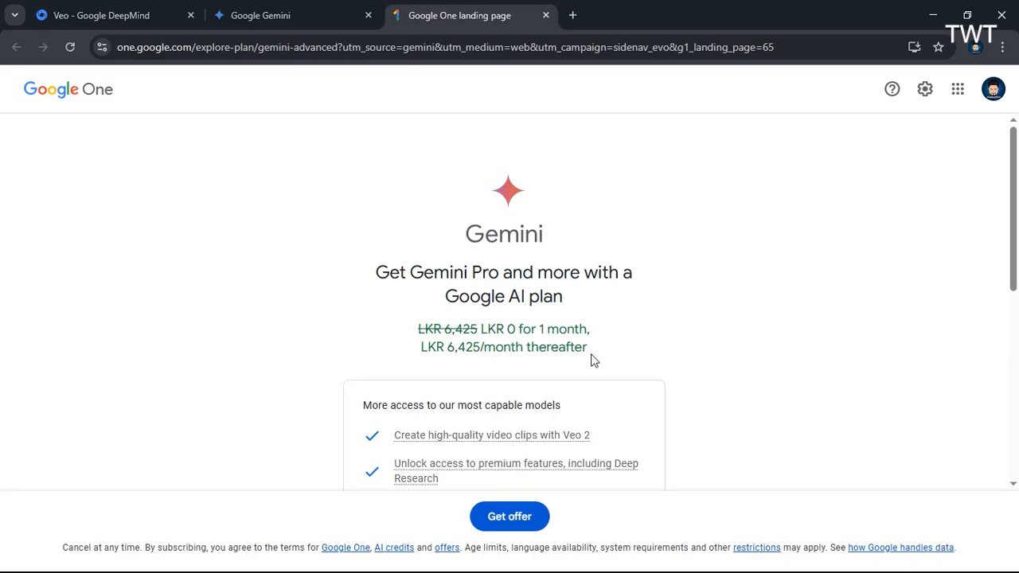
{"action": "scroll", "coordinate": [590, 359], "scroll_direction": "down", "scroll_amount": 3}
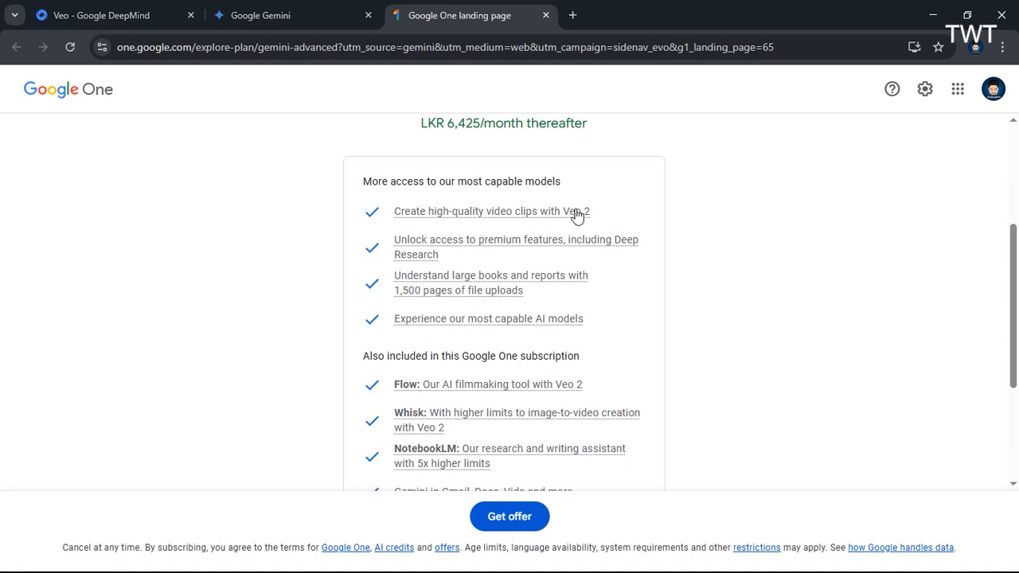
{"action": "scroll", "coordinate": [539, 269], "scroll_direction": "down", "scroll_amount": 2}
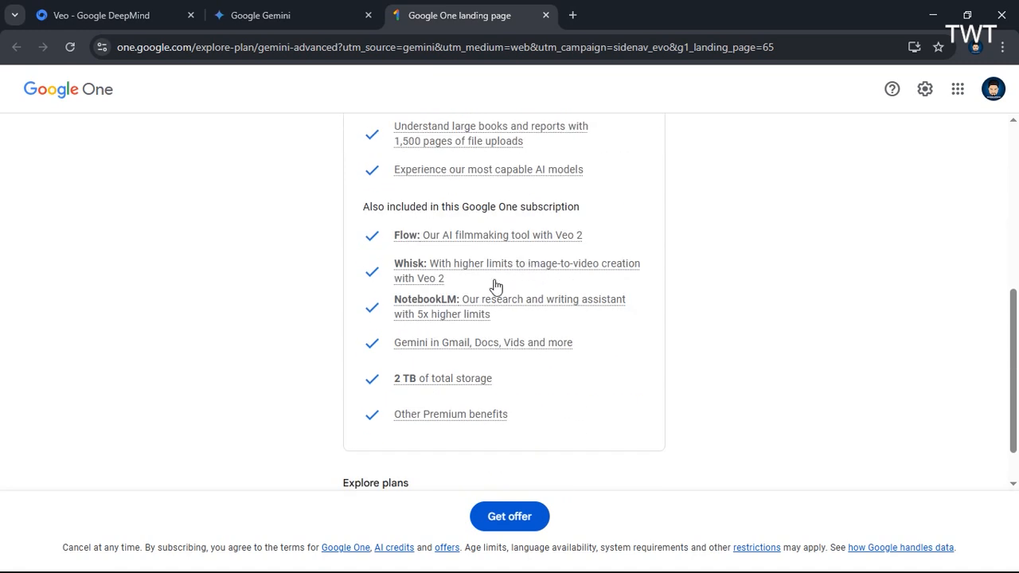
{"action": "scroll", "coordinate": [496, 288], "scroll_direction": "down", "scroll_amount": 1}
Take up the trial offer, agreeing to the Google One terms, as far as the credit or debit card form and cancel it.
{"action": "left_click", "coordinate": [510, 522]}
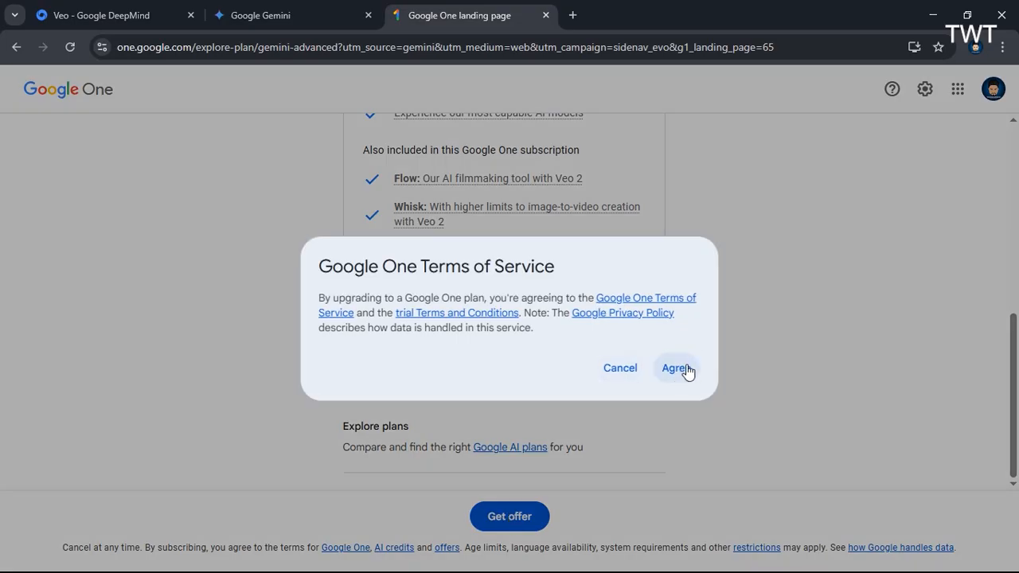
{"action": "left_click", "coordinate": [686, 370]}
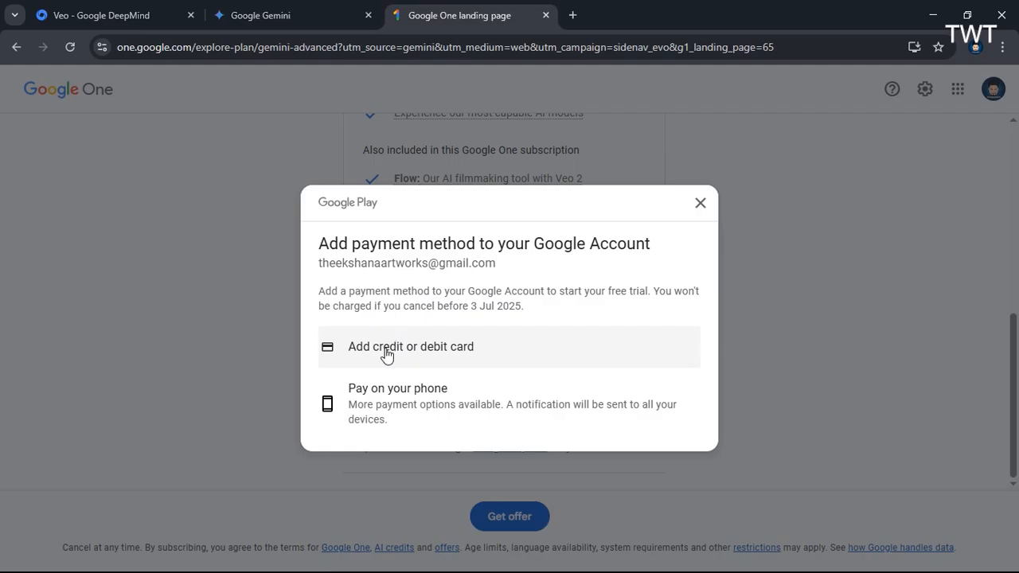
{"action": "left_click", "coordinate": [457, 356]}
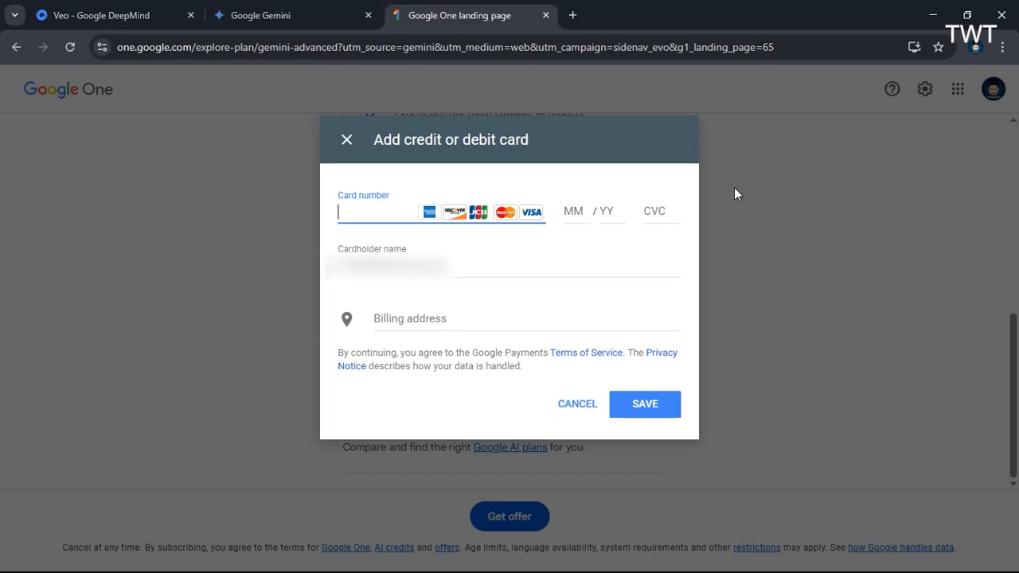
{"action": "left_click", "coordinate": [577, 405]}
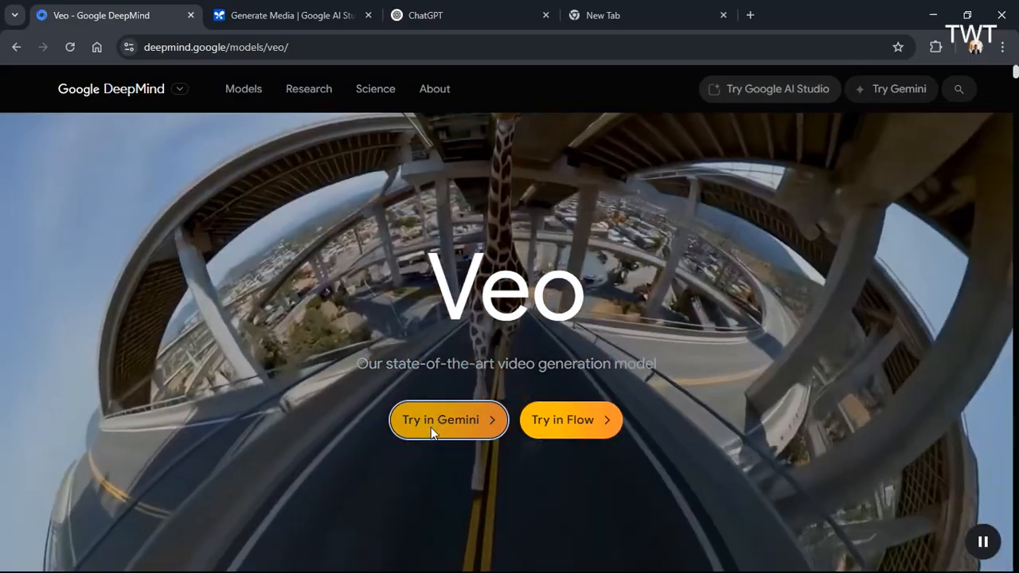
Open Gemini from the DeepMind Veo page and have Video generation selected for the prompt.
{"action": "left_click", "coordinate": [437, 422]}
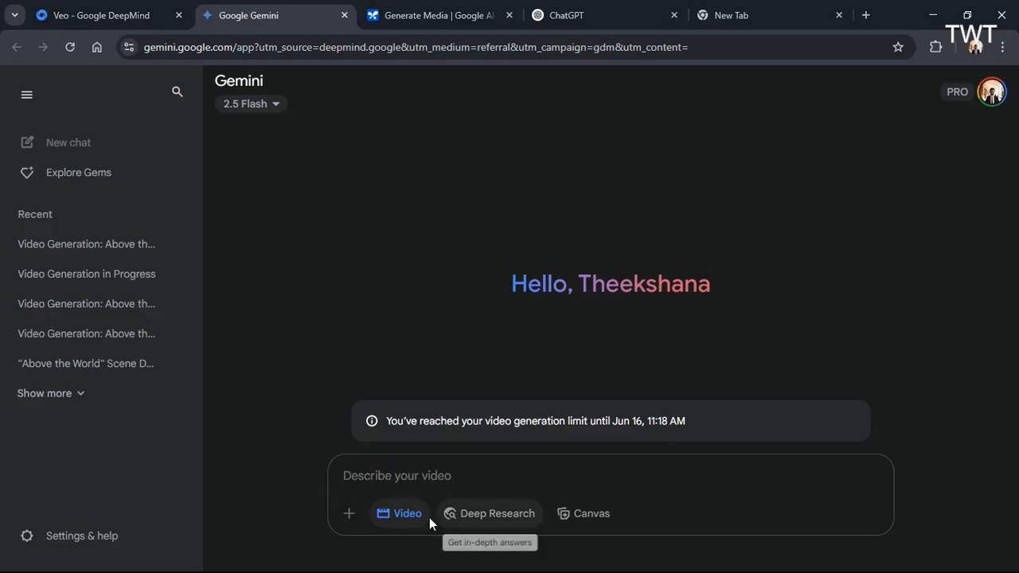
{"action": "left_click", "coordinate": [402, 522]}
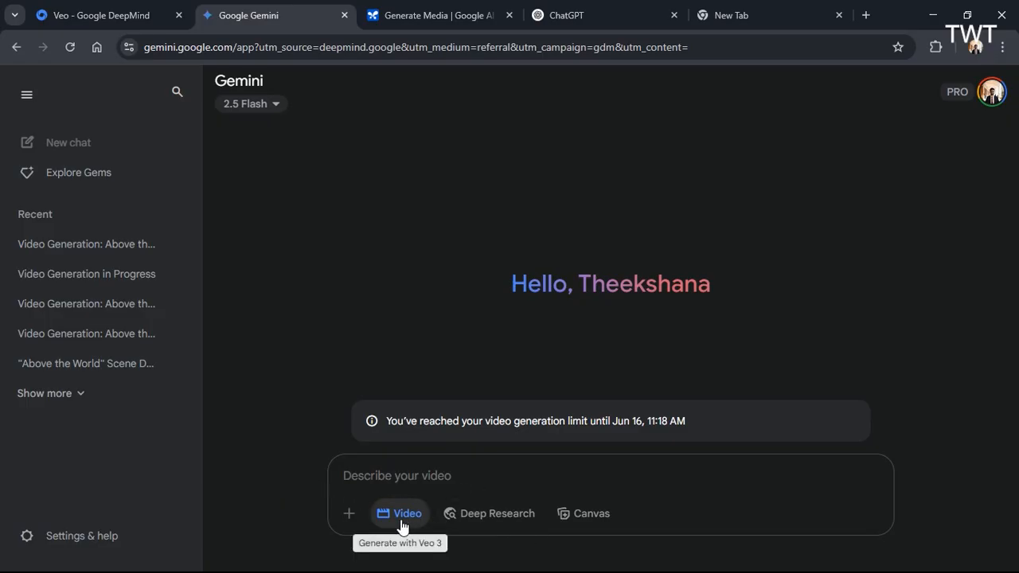
{"action": "left_click", "coordinate": [402, 525]}
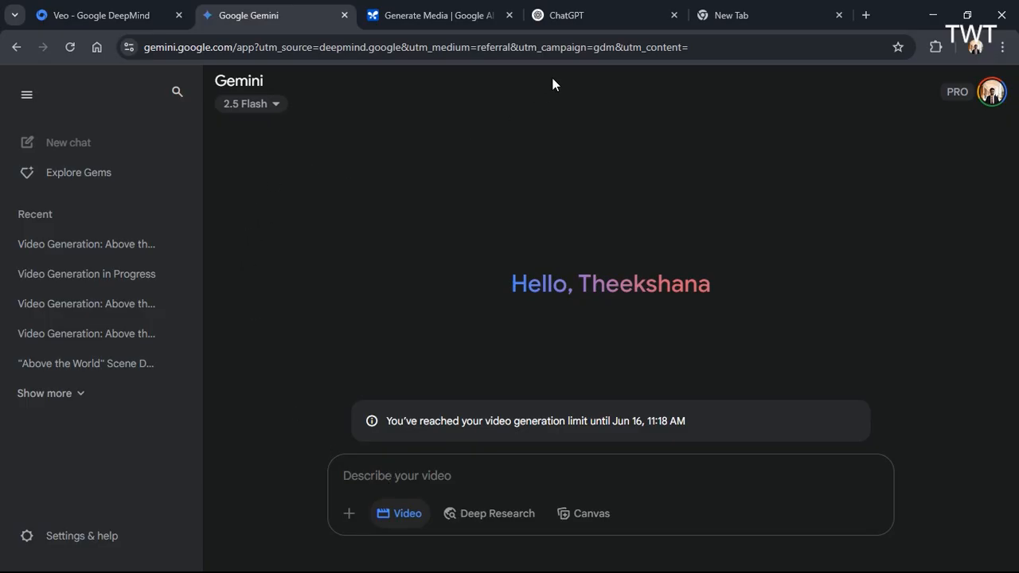
Switch to ChatGPT and send the request "generate a prompt to make veo ai video regarding travel person.".
{"action": "left_click", "coordinate": [585, 12]}
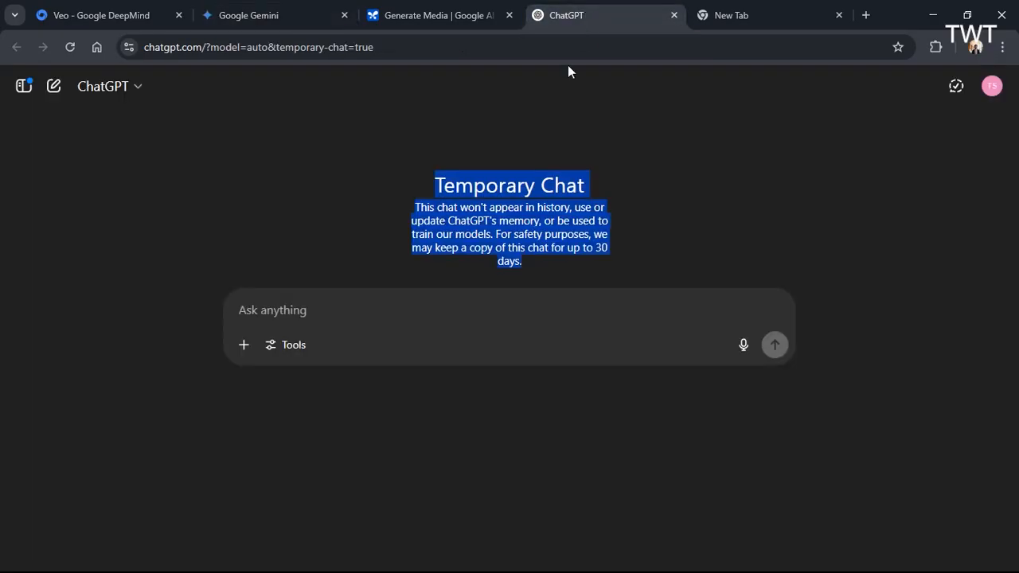
{"action": "left_click", "coordinate": [324, 311]}
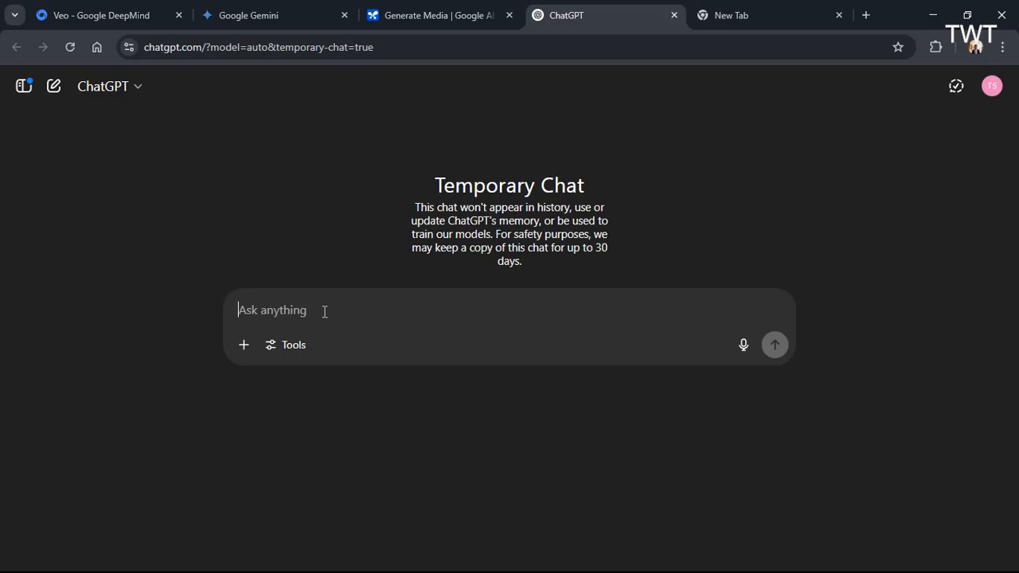
{"action": "type", "text": "gen"}
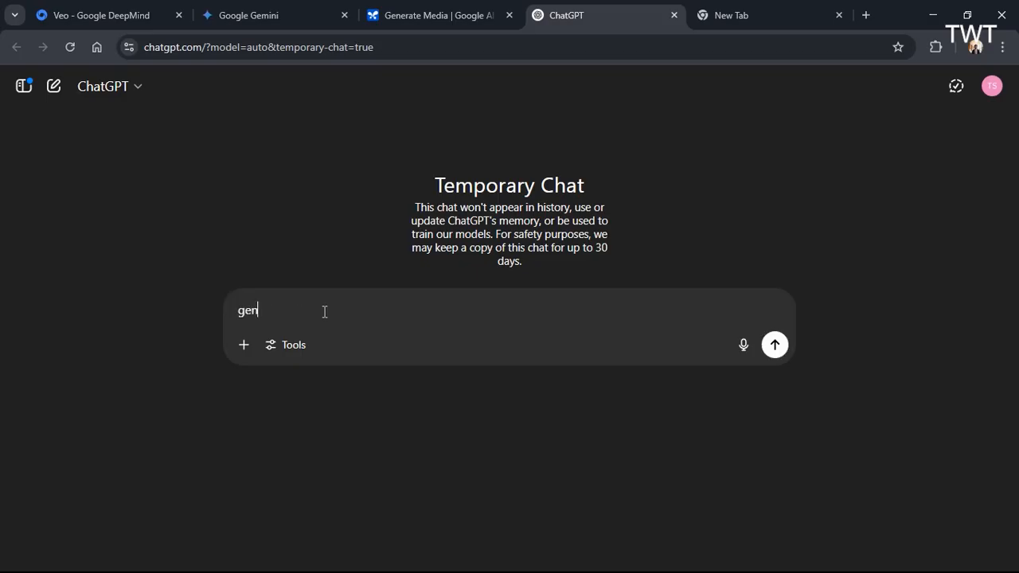
{"action": "type", "text": "erate "}
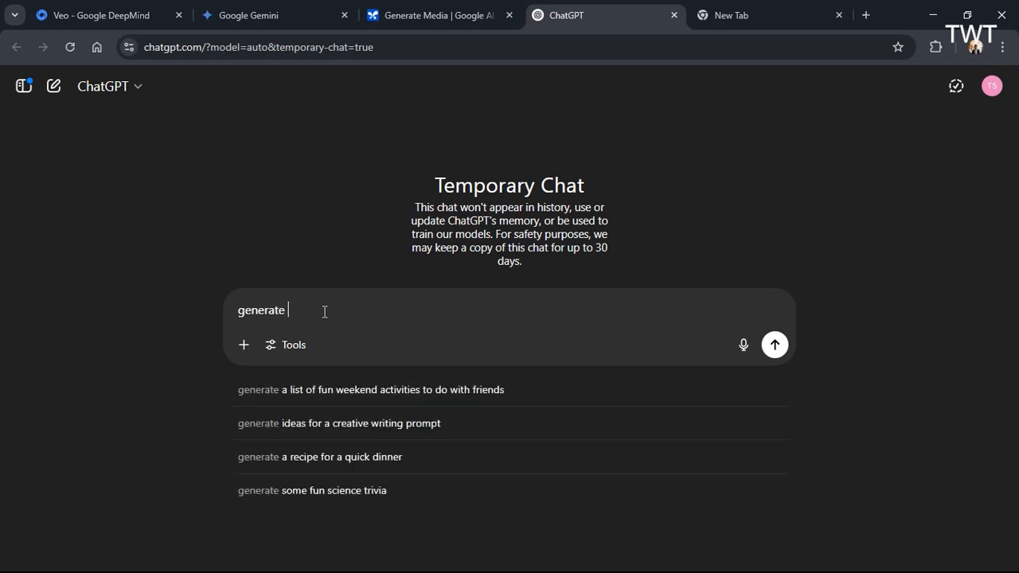
{"action": "type", "text": "a prop"}
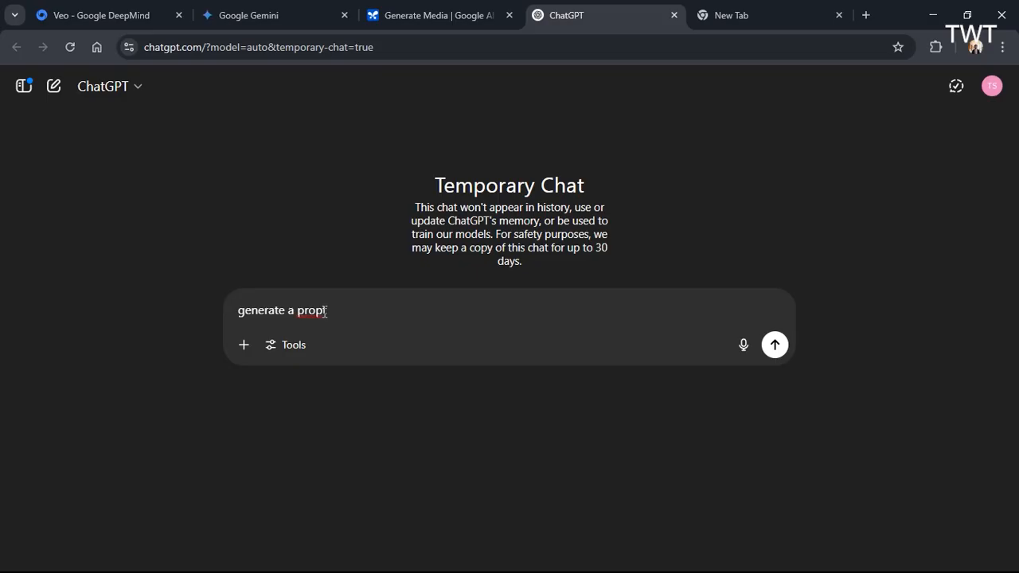
{"action": "key", "text": "BackSpace"}
{"action": "type", "text": "mpt"}
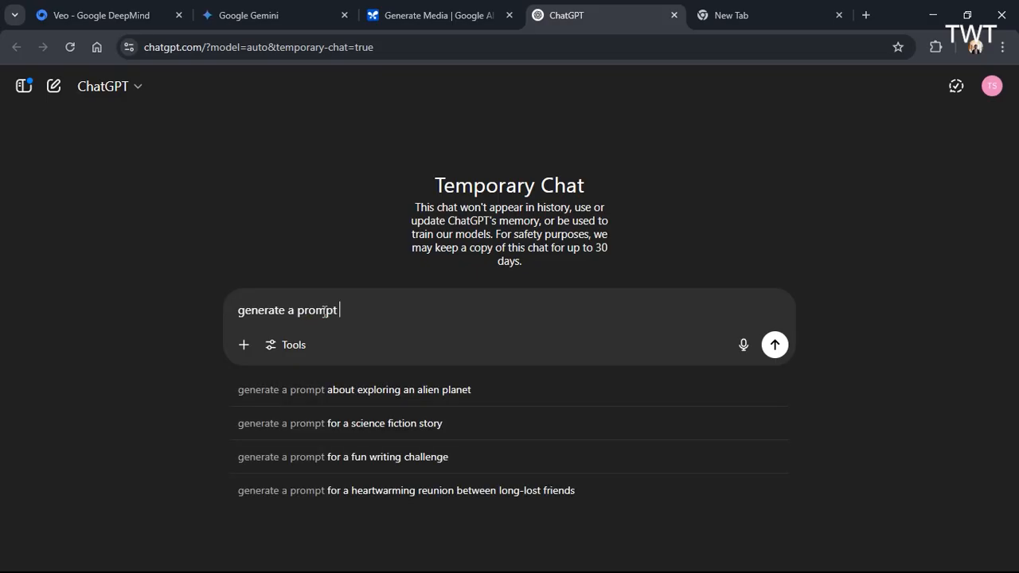
{"action": "type", "text": " to m"}
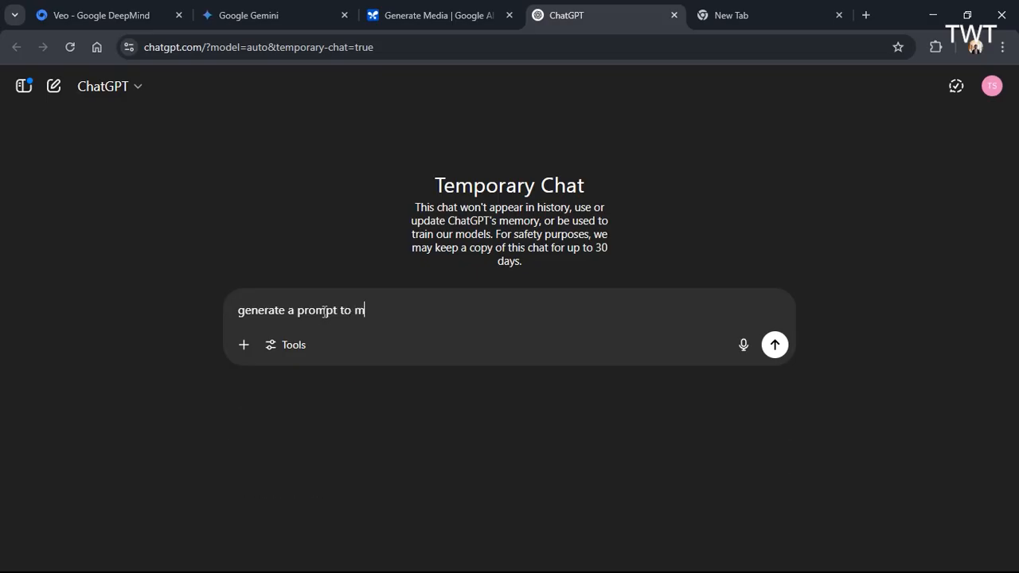
{"action": "type", "text": "ake veo ai video "}
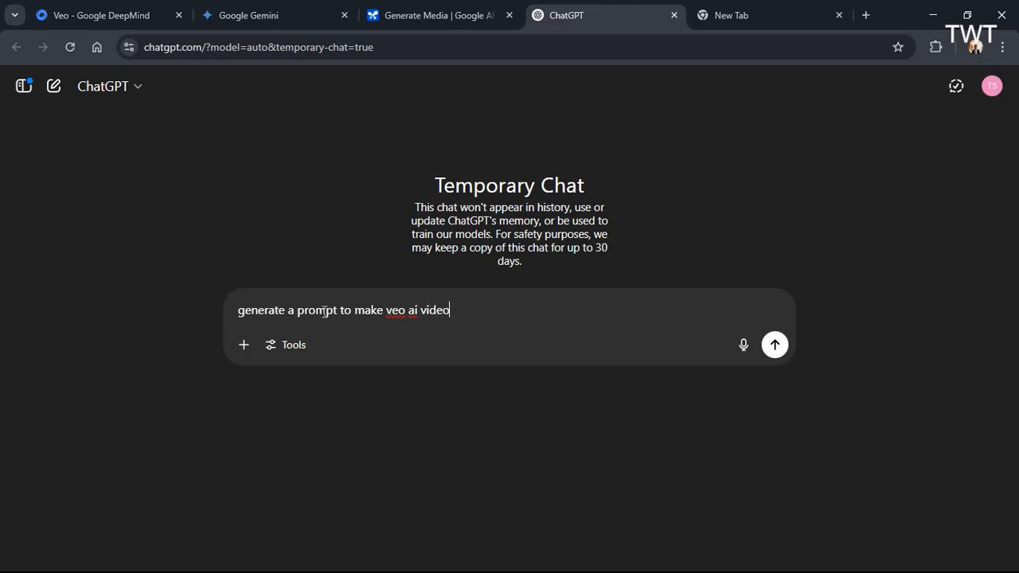
{"action": "type", "text": "e"}
{"action": "key", "text": "BackSpace"}
{"action": "type", "text": "regarding tra"}
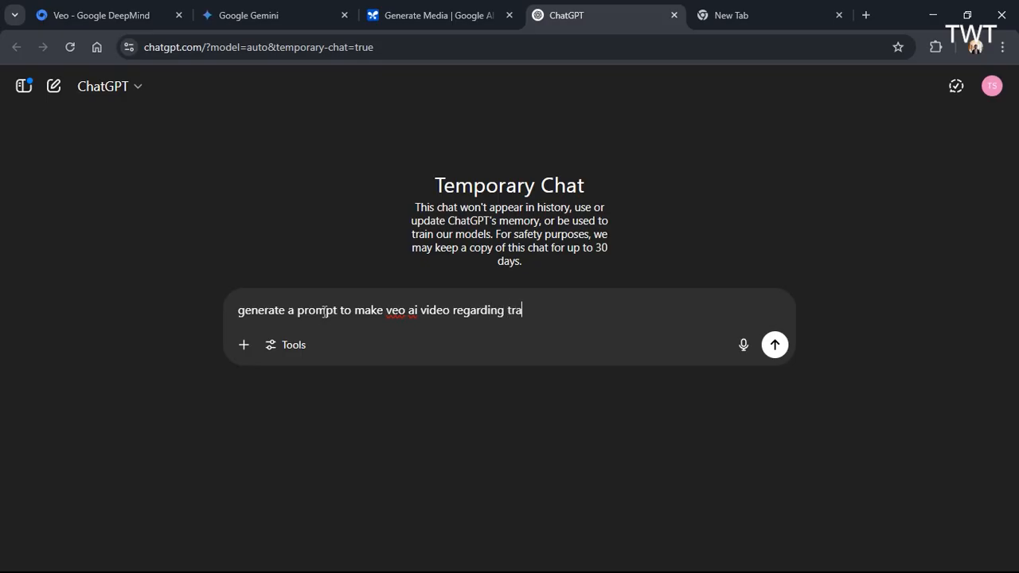
{"action": "type", "text": "vel person."}
{"action": "key", "text": "Return"}
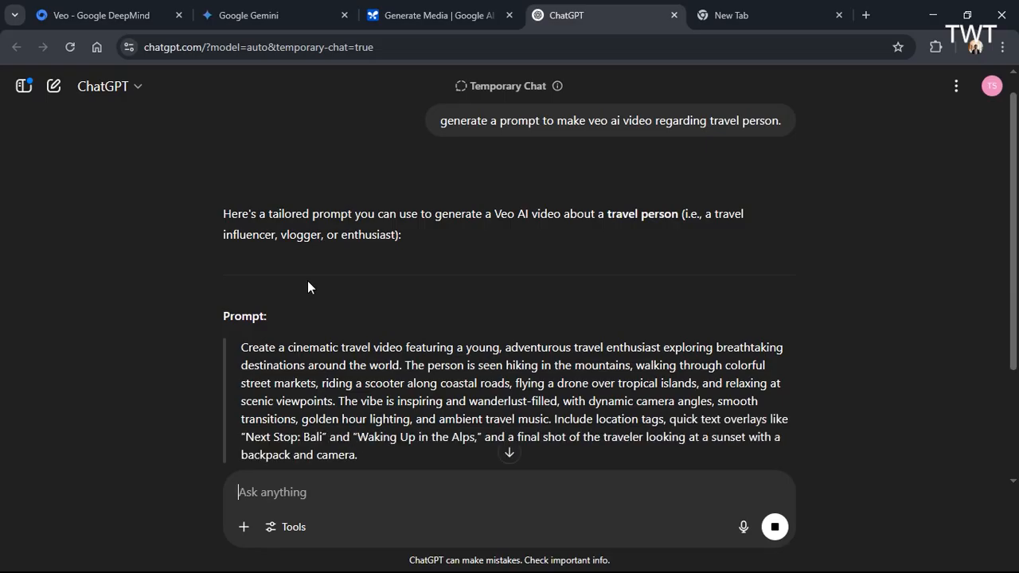
Highlight the full cinematic travel video prompt in ChatGPT's reply, clear the selection and return to Gemini.
{"action": "scroll", "coordinate": [309, 287], "scroll_direction": "down", "scroll_amount": 1}
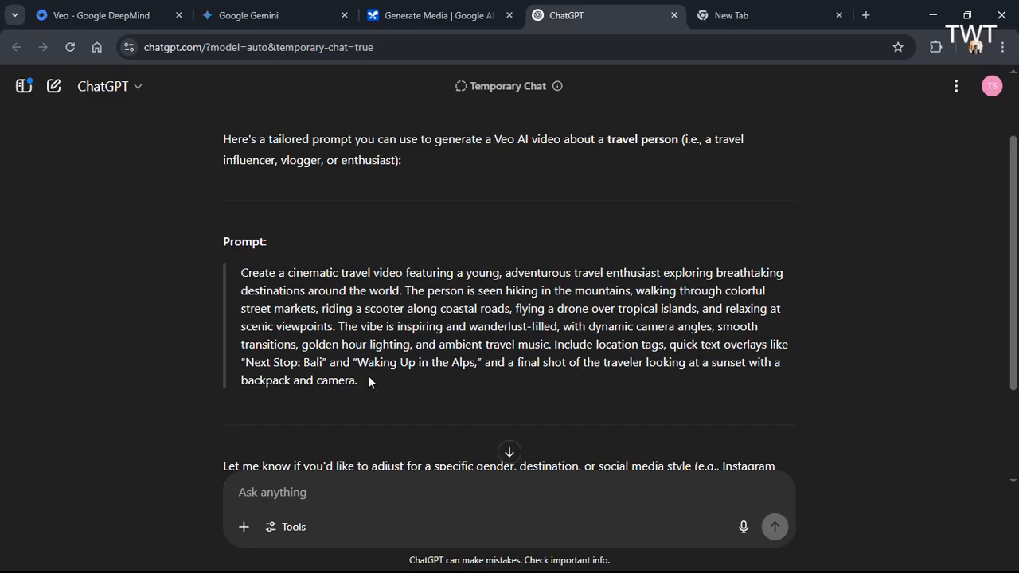
{"action": "left_click_drag", "start_coordinate": [242, 271], "coordinate": [398, 379]}
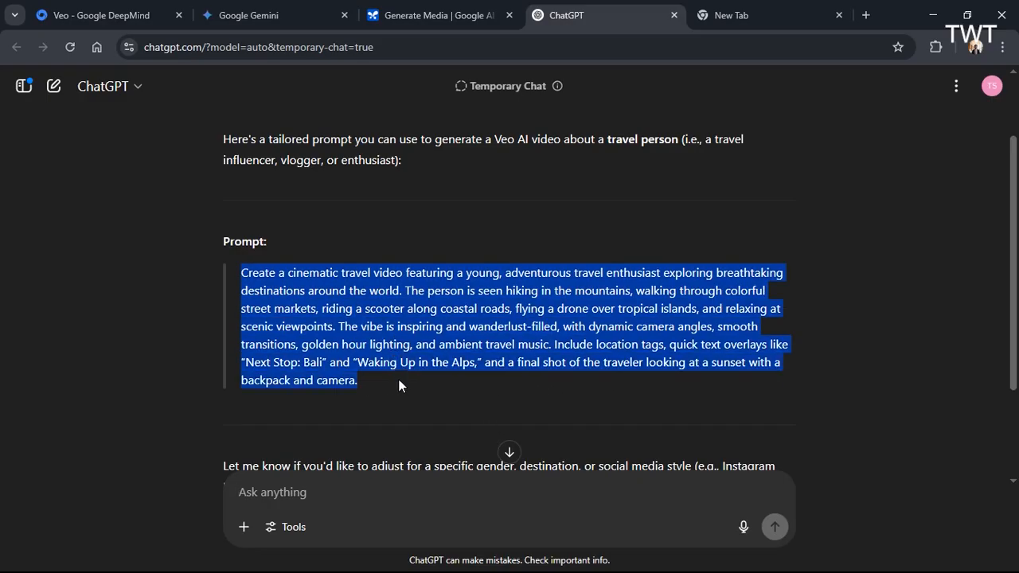
{"action": "left_click", "coordinate": [362, 327]}
{"action": "left_click", "coordinate": [135, 11]}
{"action": "left_click", "coordinate": [232, 11]}
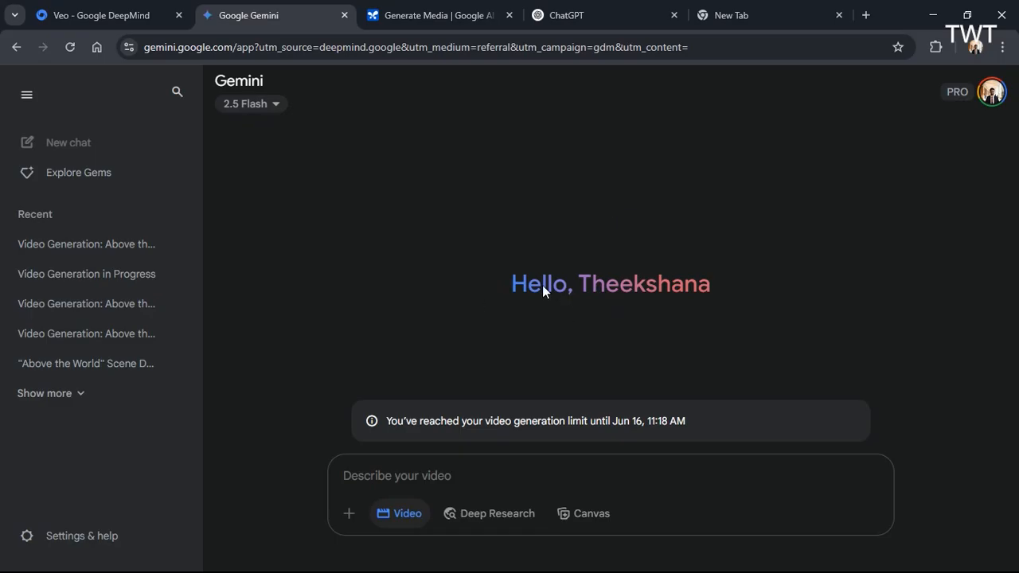
Open the most recent "Video Generation: Above th..." chat and play its generated video of the man on the mountain ridge.
{"action": "left_click", "coordinate": [132, 263]}
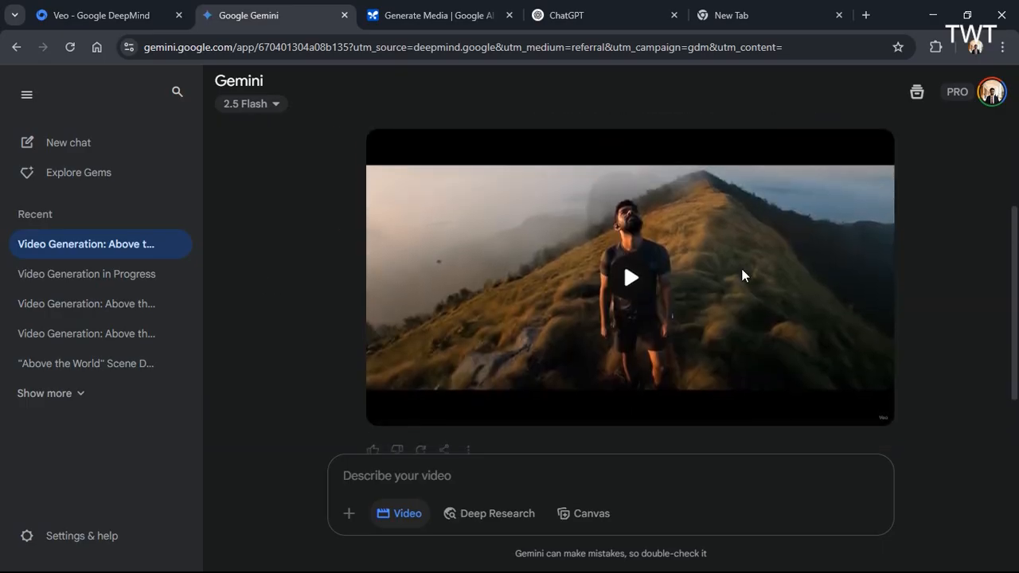
{"action": "mouse_move", "coordinate": [693, 289]}
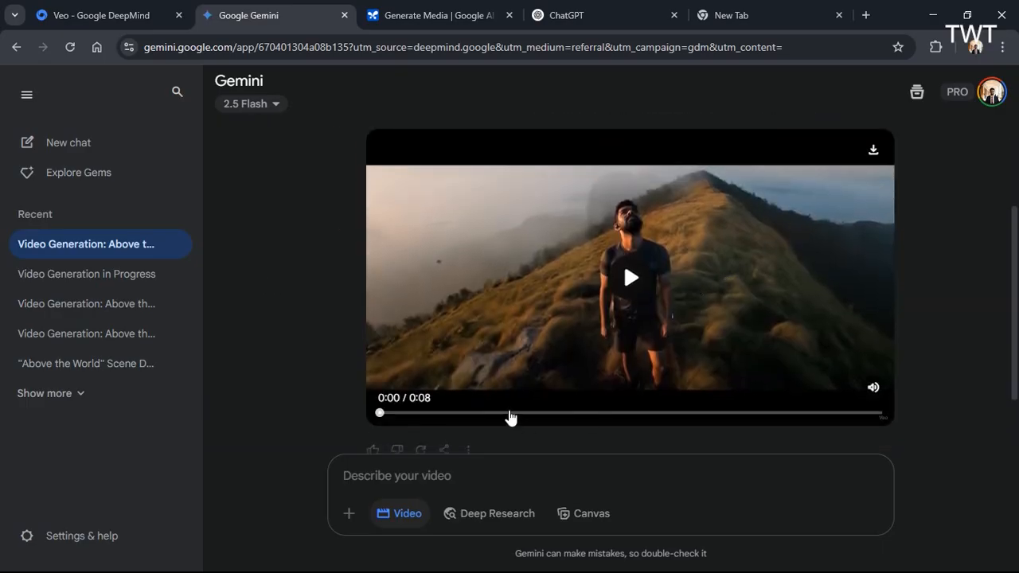
{"action": "scroll", "coordinate": [510, 410], "scroll_direction": "up", "scroll_amount": 2}
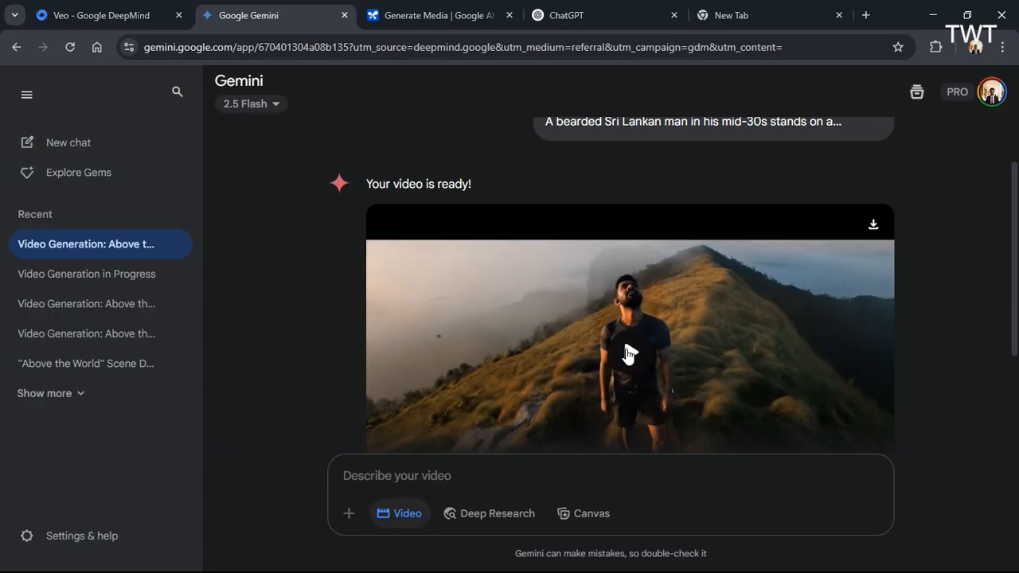
{"action": "left_click", "coordinate": [627, 354]}
{"action": "scroll", "coordinate": [624, 356], "scroll_direction": "down", "scroll_amount": 1}
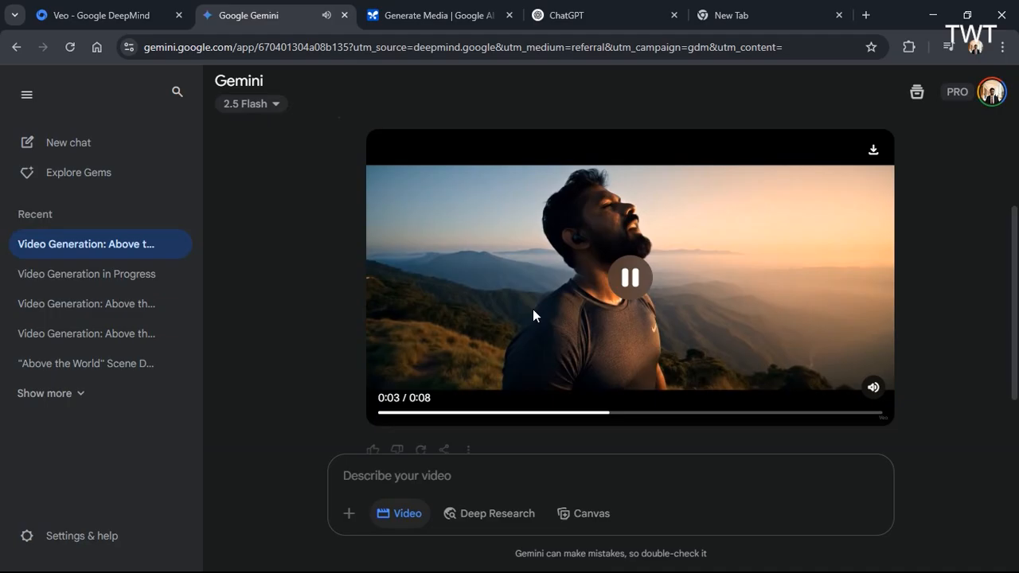
Replay the generated video of the man on the mountain ridge and pause it.
{"action": "left_click", "coordinate": [630, 288]}
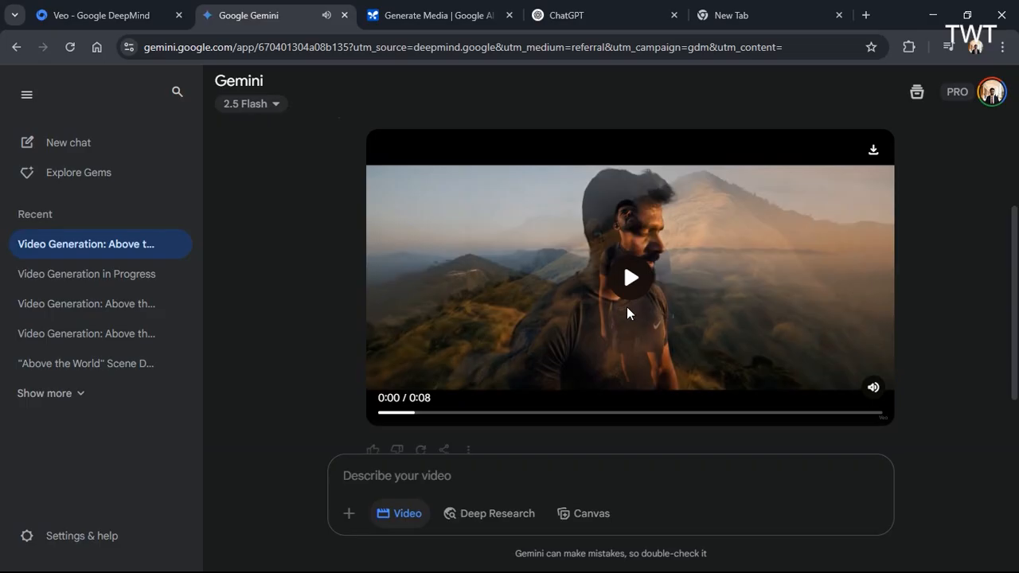
{"action": "left_click", "coordinate": [629, 313]}
{"action": "left_click", "coordinate": [452, 293]}
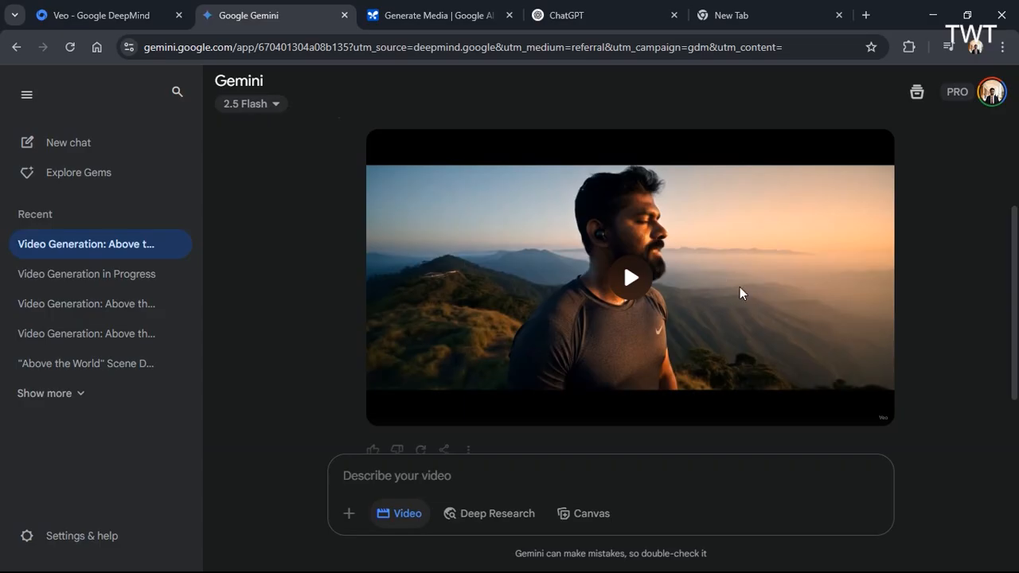
Expand the full "Above the World" prompt in the Gemini chat and read its scene, audio and voice-over instructions above the video.
{"action": "scroll", "coordinate": [740, 292], "scroll_direction": "down", "scroll_amount": 1}
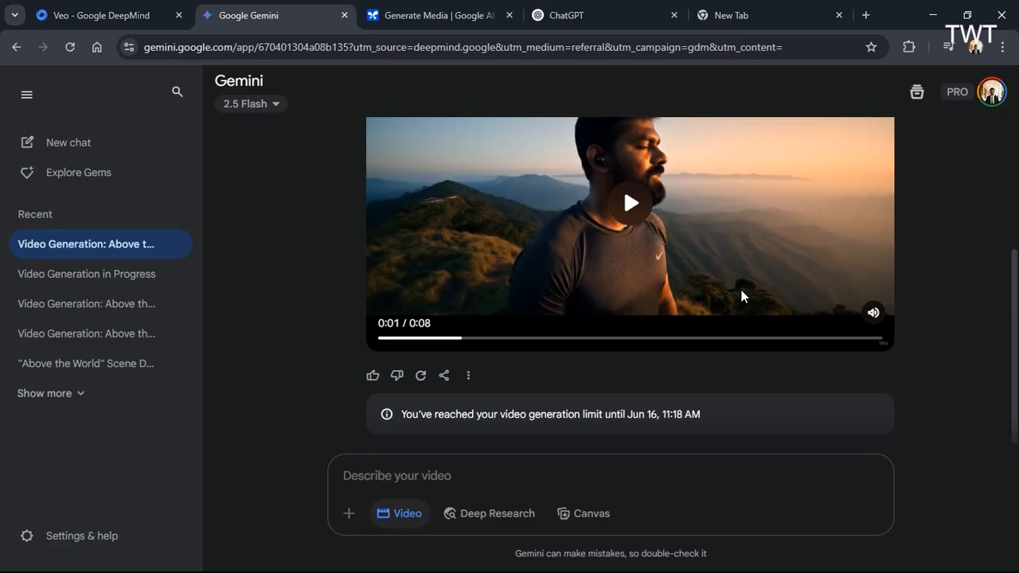
{"action": "scroll", "coordinate": [741, 292], "scroll_direction": "up", "scroll_amount": 4}
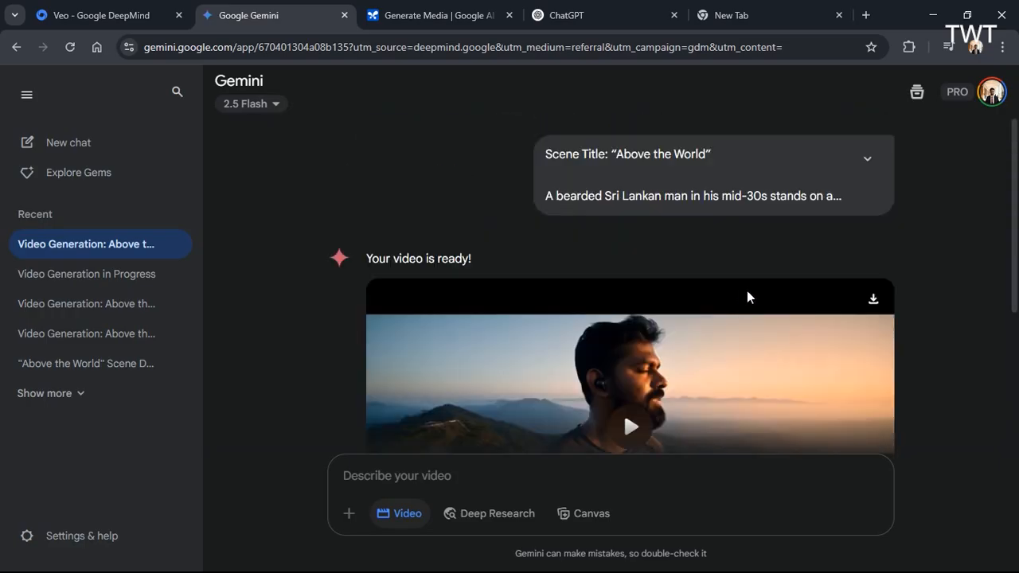
{"action": "left_click", "coordinate": [867, 159]}
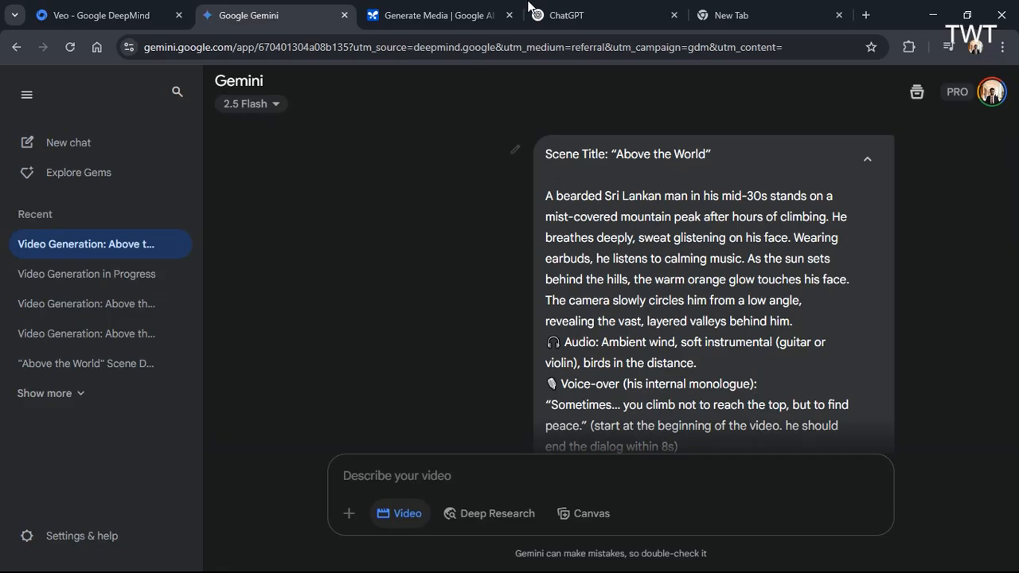
{"action": "scroll", "coordinate": [609, 251], "scroll_direction": "down", "scroll_amount": 1}
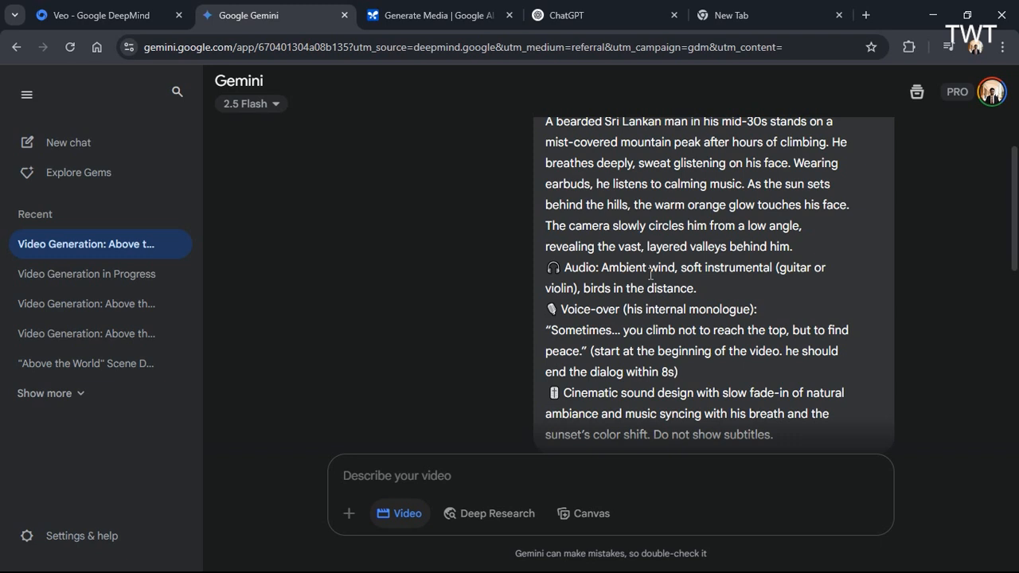
{"action": "scroll", "coordinate": [658, 366], "scroll_direction": "down", "scroll_amount": 2}
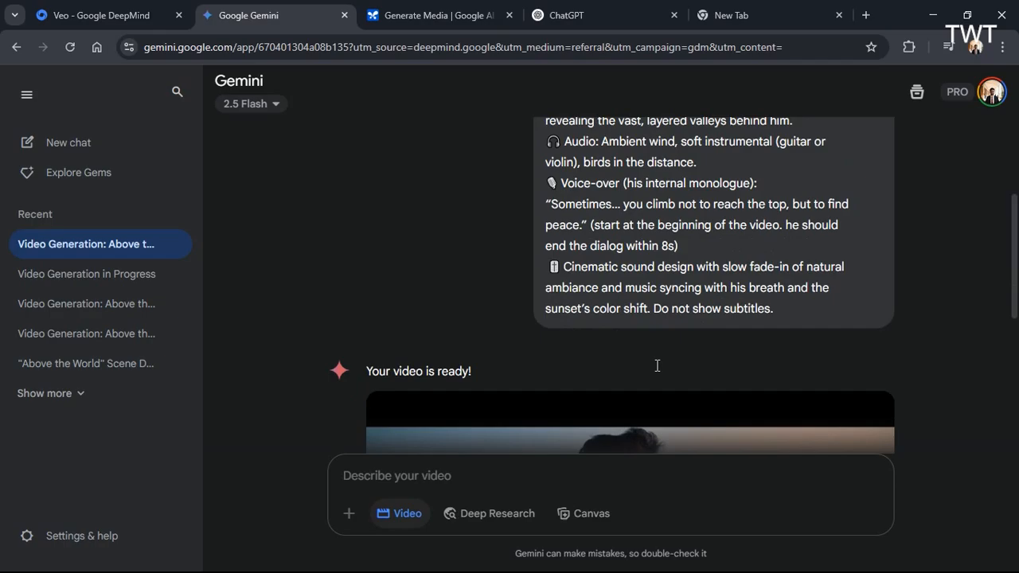
{"action": "scroll", "coordinate": [781, 288], "scroll_direction": "down", "scroll_amount": 3}
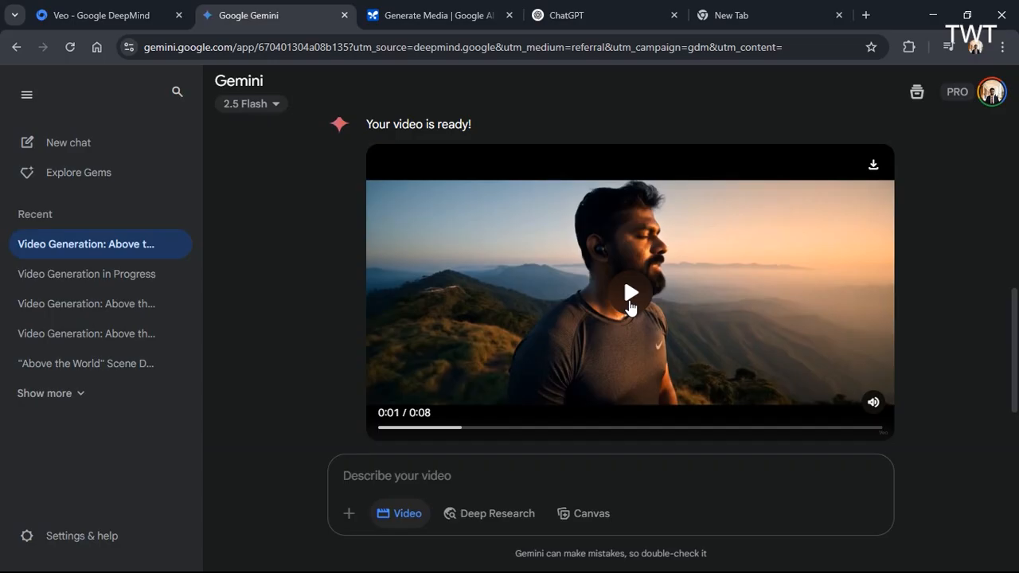
Start downloading the generated mountain video as an MP4 and cancel the save.
{"action": "left_click", "coordinate": [873, 165]}
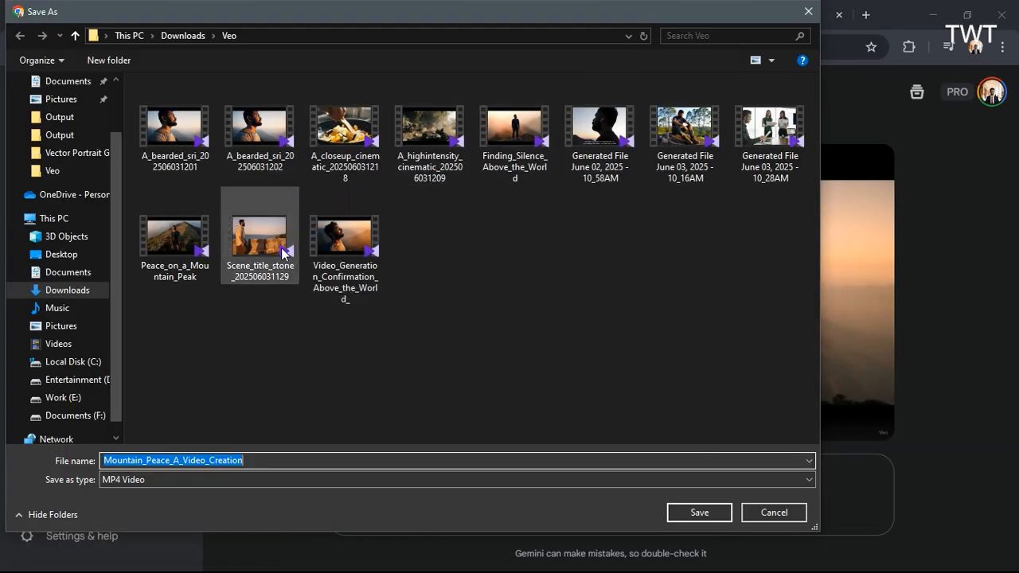
{"action": "left_click", "coordinate": [774, 513]}
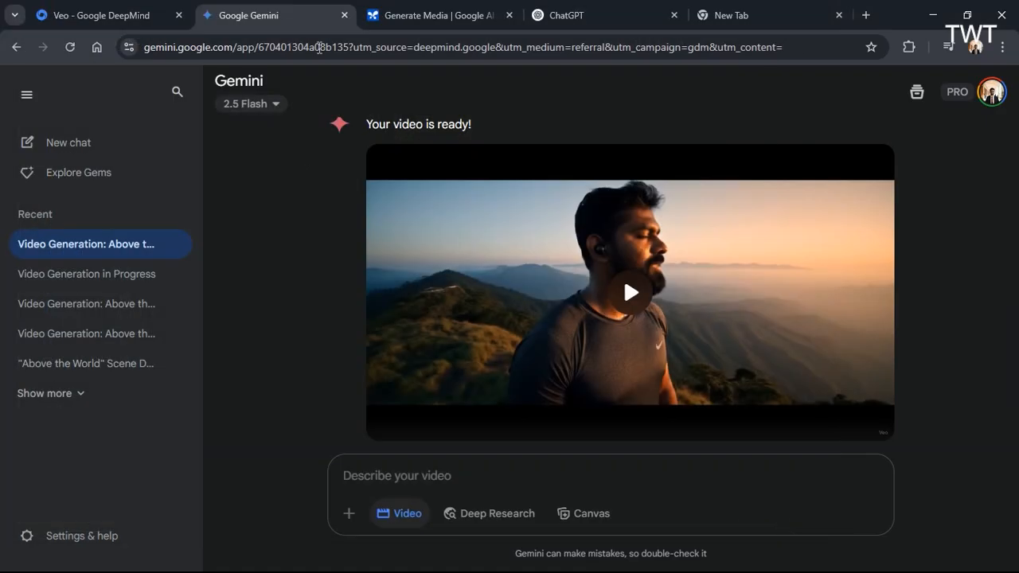
Close Gemini, open Flow's creation tool from the DeepMind Veo page and sign in with Google, dismissing the Veo 3 introduction.
{"action": "left_click", "coordinate": [344, 16]}
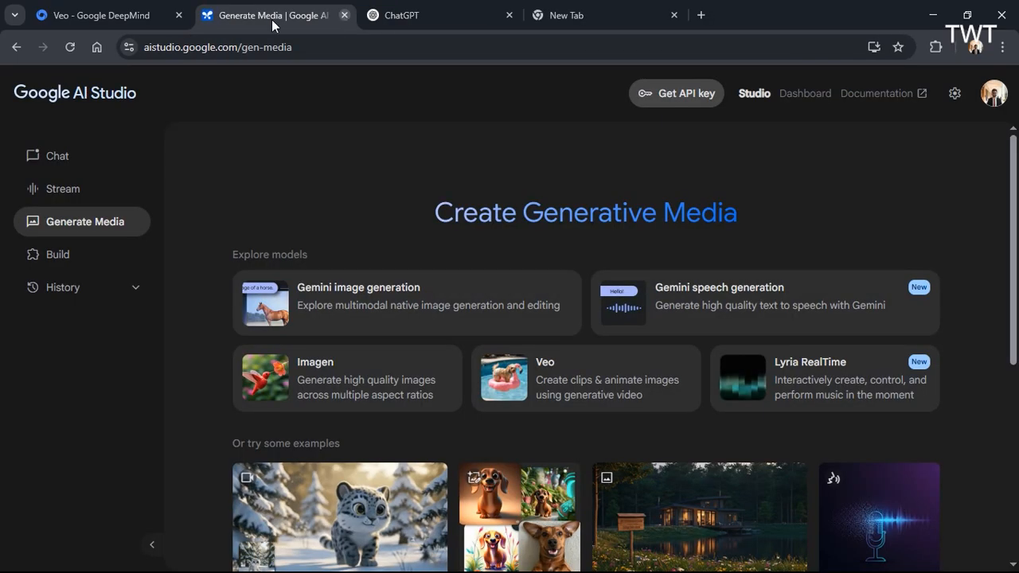
{"action": "left_click", "coordinate": [109, 9]}
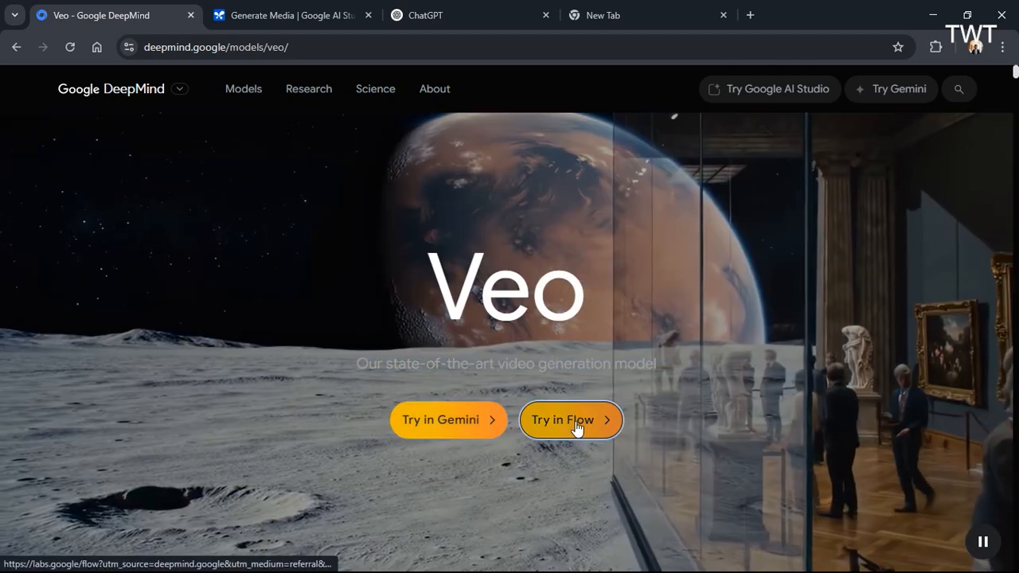
{"action": "left_click", "coordinate": [577, 428]}
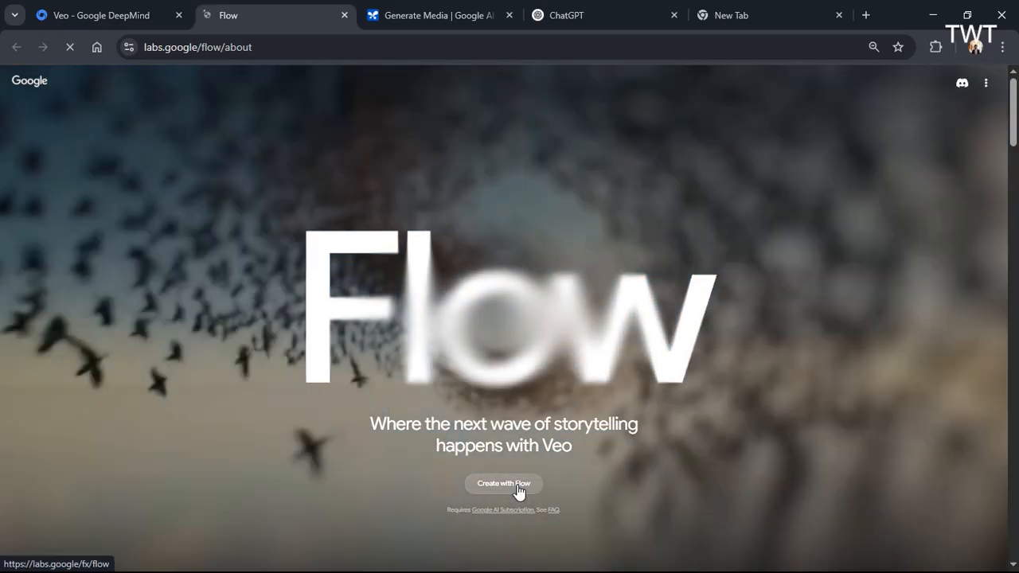
{"action": "left_click", "coordinate": [516, 485]}
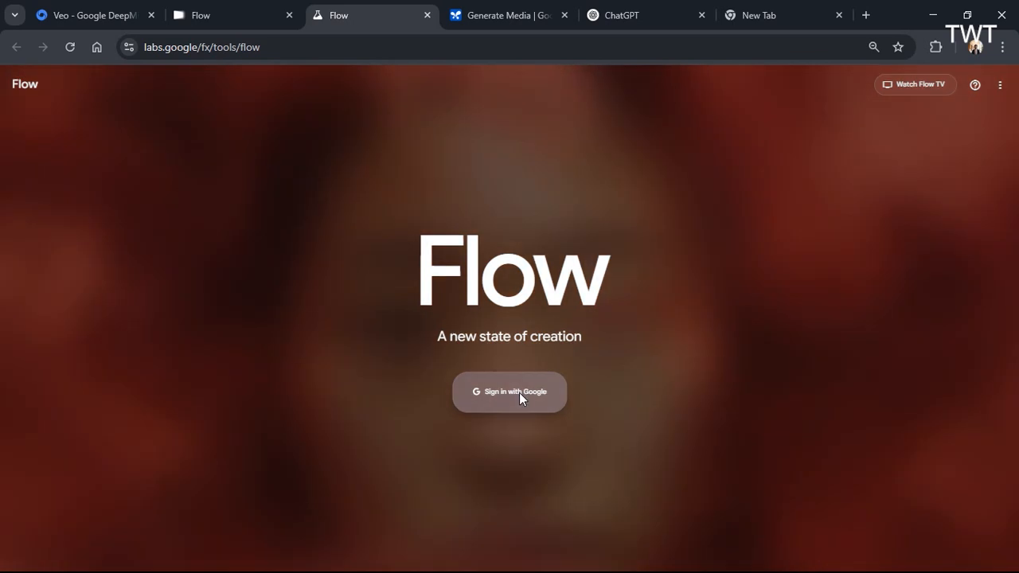
{"action": "left_click", "coordinate": [520, 398]}
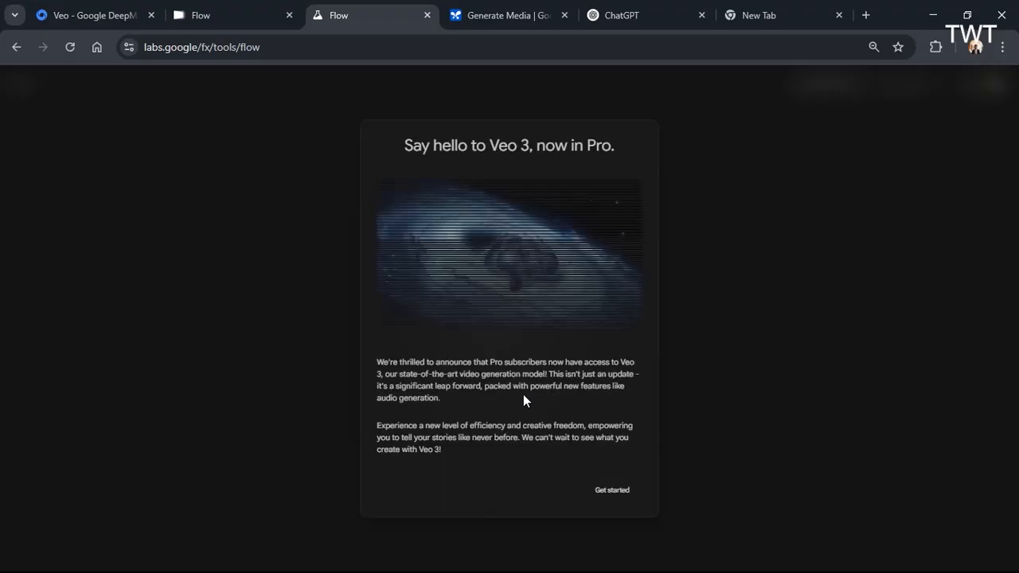
{"action": "left_click", "coordinate": [609, 491]}
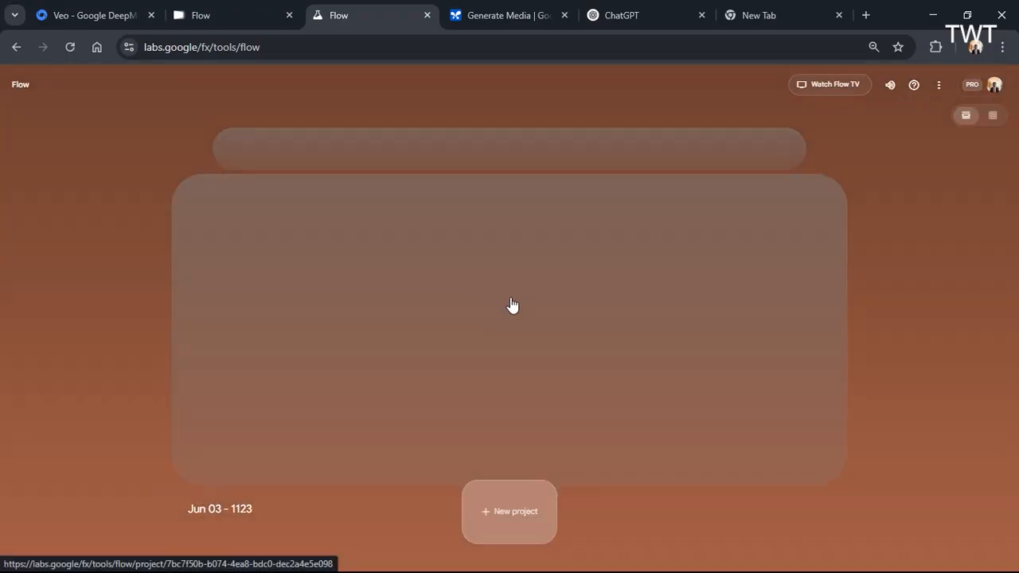
Show the Flow projects as a grid and create a new project, ready for its text-to-video prompt.
{"action": "left_click", "coordinate": [995, 116]}
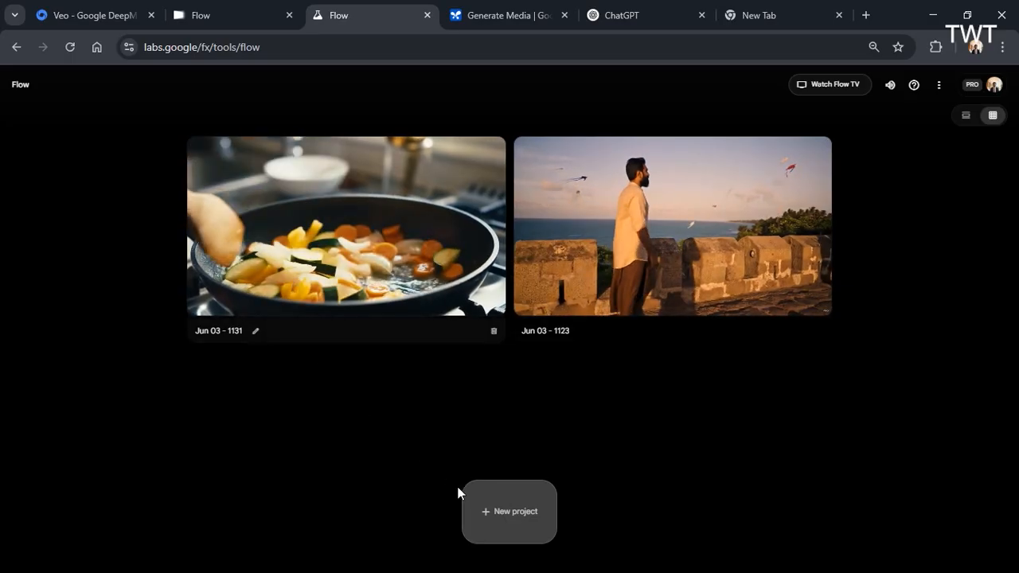
{"action": "left_click", "coordinate": [507, 525]}
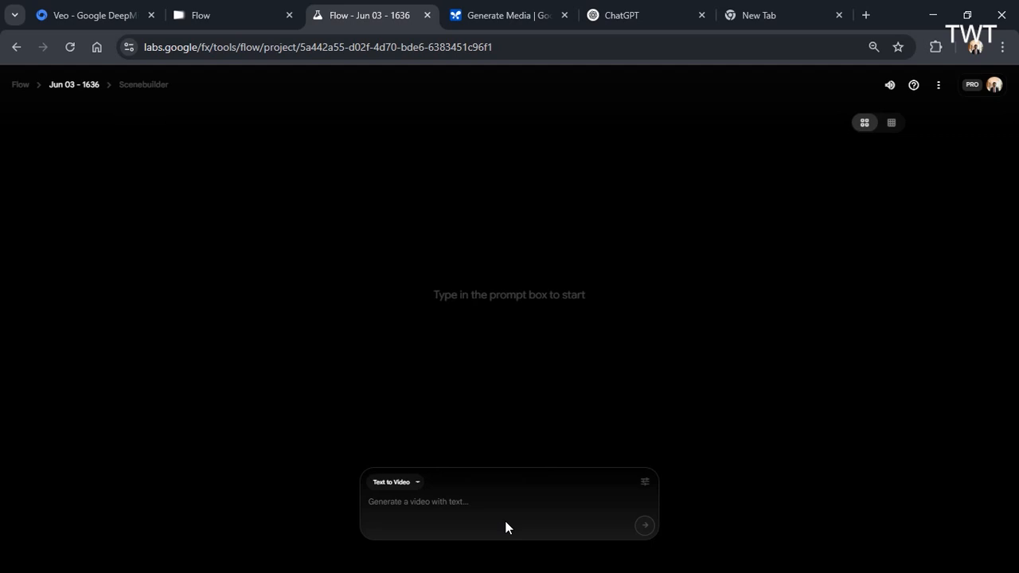
{"action": "left_click", "coordinate": [431, 507]}
Check the remaining AI credits in the Flow account details and close them.
{"action": "left_click", "coordinate": [972, 88]}
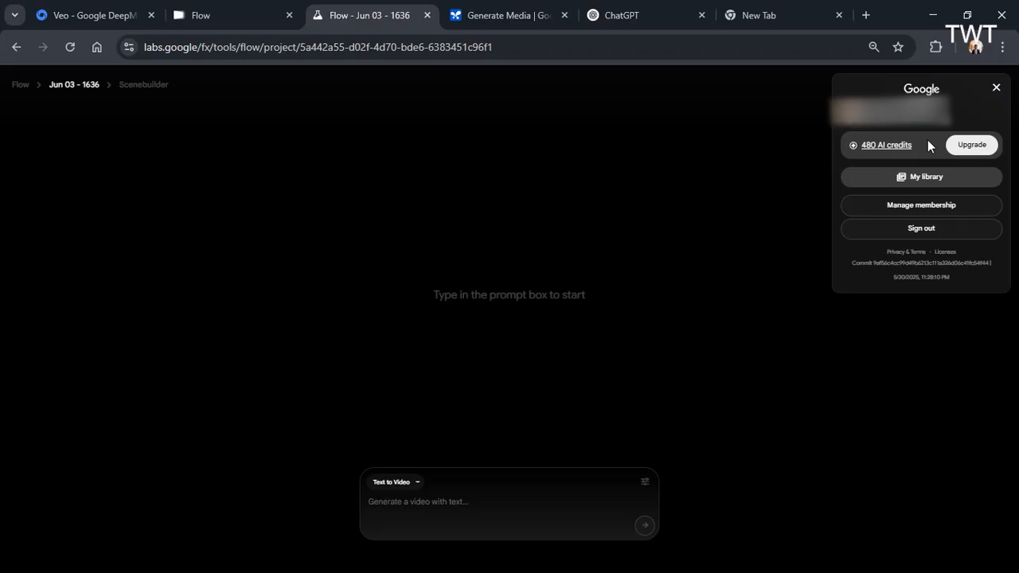
{"action": "left_click", "coordinate": [784, 174]}
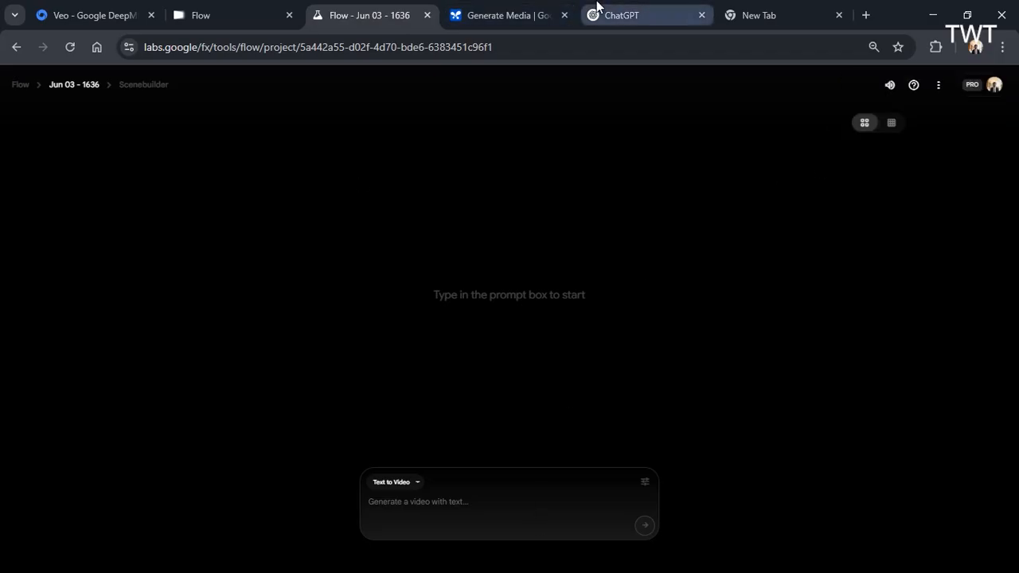
Copy the cinematic travel video prompt from ChatGPT and return to the new Flow project.
{"action": "left_click", "coordinate": [617, 16]}
{"action": "right_click", "coordinate": [266, 277]}
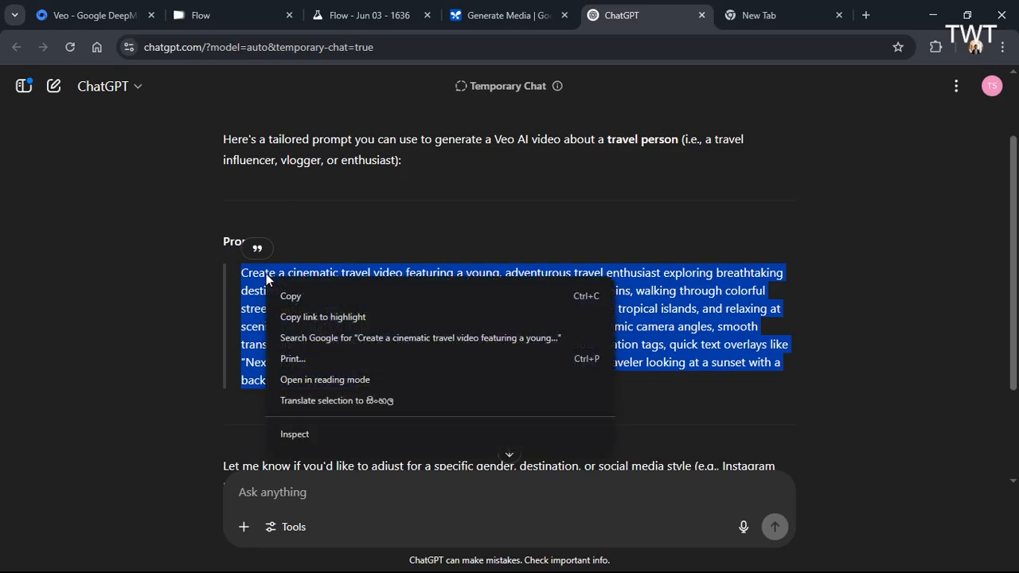
{"action": "left_click", "coordinate": [301, 295]}
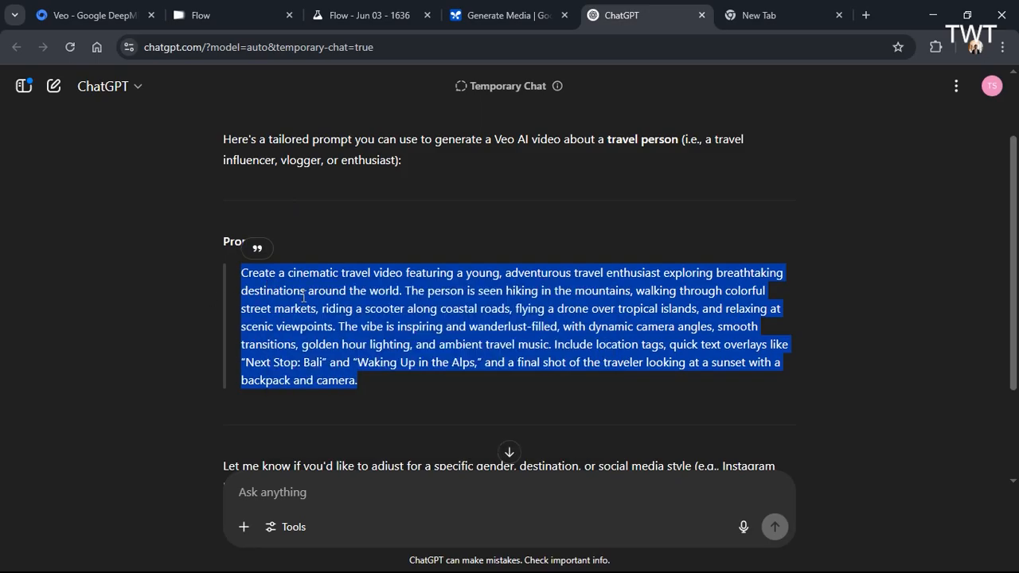
{"action": "left_click", "coordinate": [380, 7]}
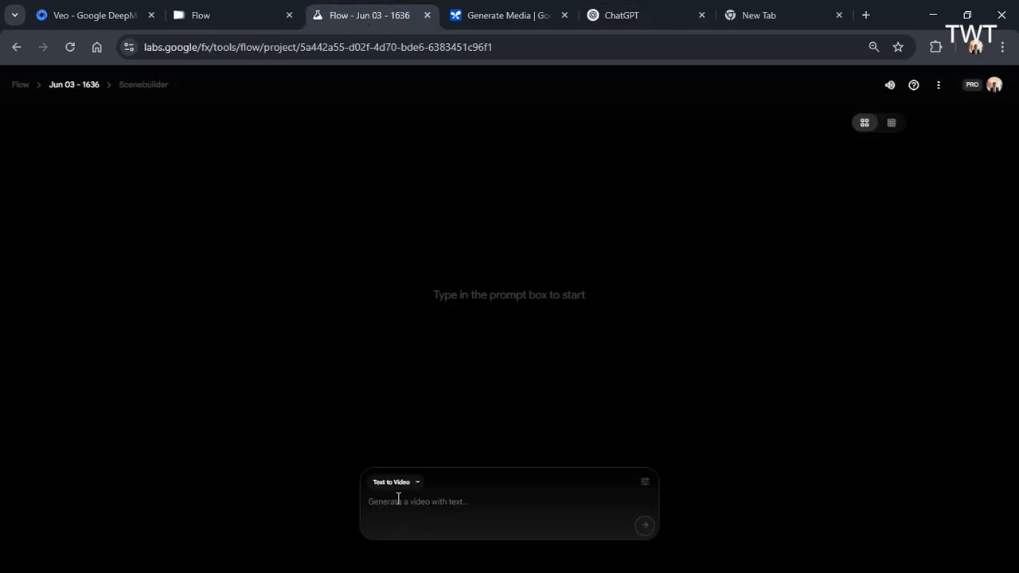
In ChatGPT, send "armored car followed by bikers. they are shooting. this scene happens in a river in the jungle. generate veo prompt. add different camera angles.".
{"action": "key", "text": "ctrl+5"}
{"action": "left_click", "coordinate": [298, 505]}
{"action": "type", "text": "armored car"}
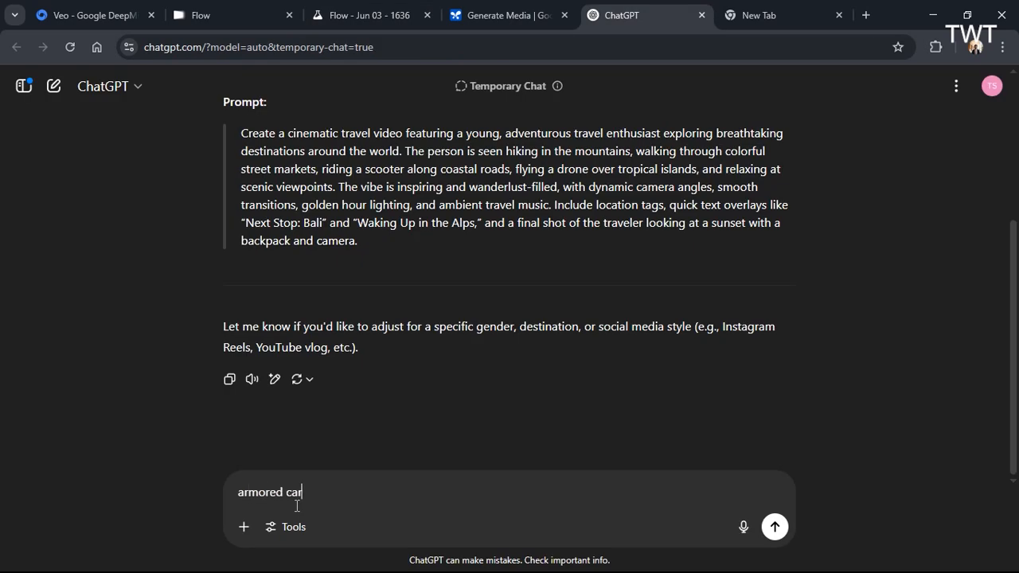
{"action": "type", "text": " followed by bikers. they are shooting"}
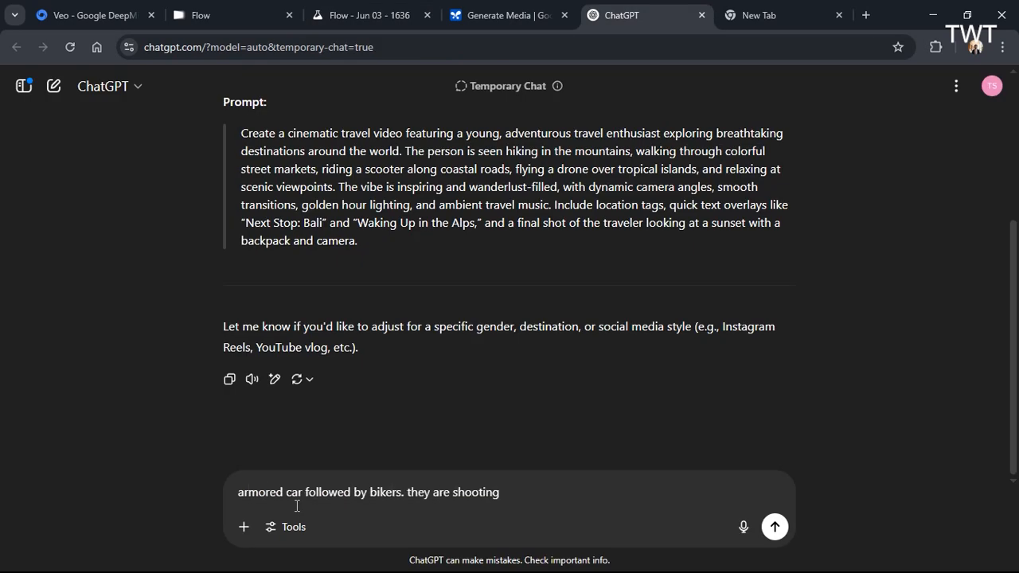
{"action": "type", "text": ". this scene happens in a river"}
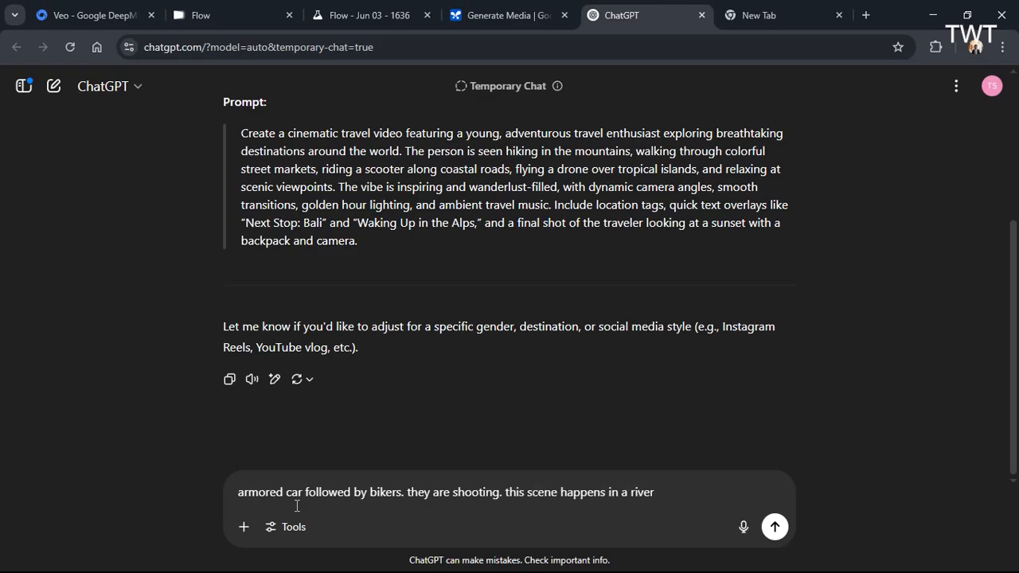
{"action": "type", "text": ". in the jungle. generate veo promp"}
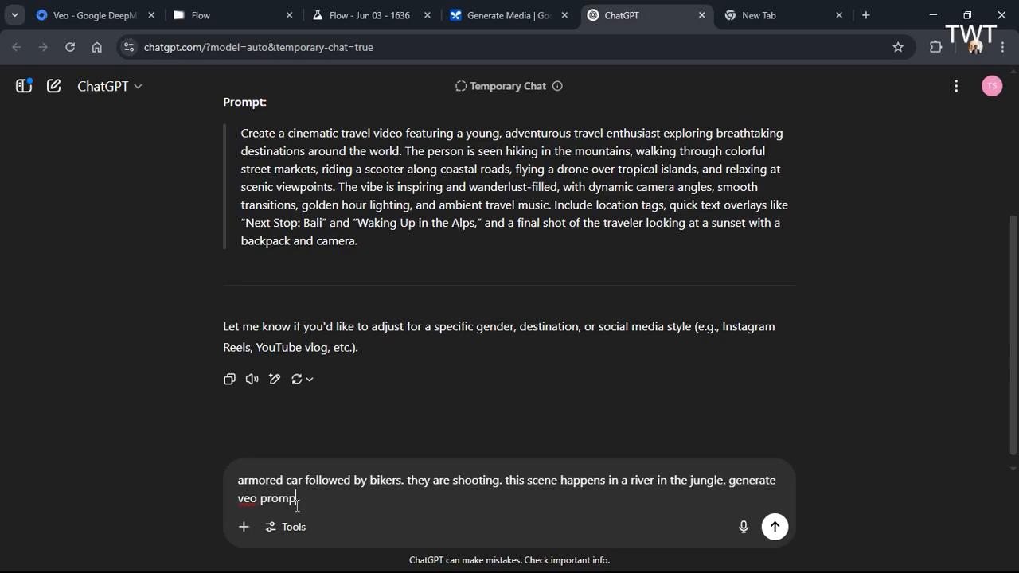
{"action": "type", "text": "t. add different camera angles"}
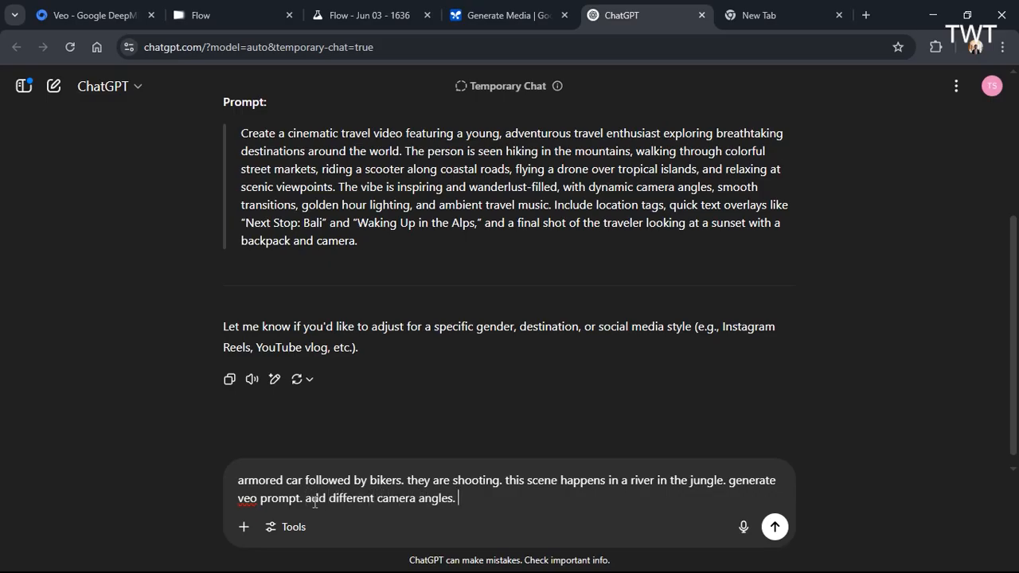
{"action": "type", "text": "."}
{"action": "left_click", "coordinate": [775, 526]}
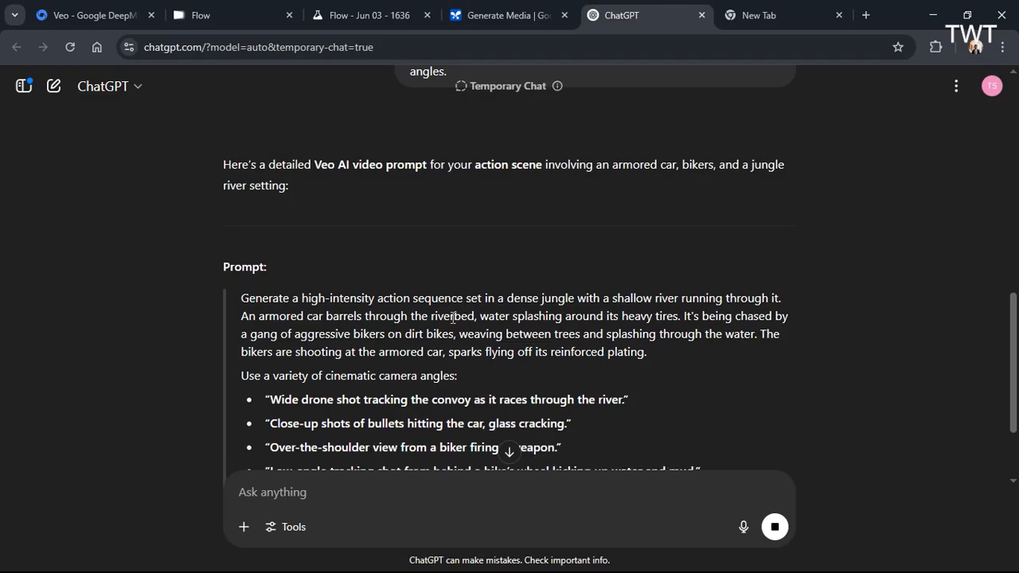
Review ChatGPT's jungle river chase prompt and copy it in full, from the action description through the camera angles to the atmosphere notes.
{"action": "scroll", "coordinate": [317, 353], "scroll_direction": "down", "scroll_amount": 2}
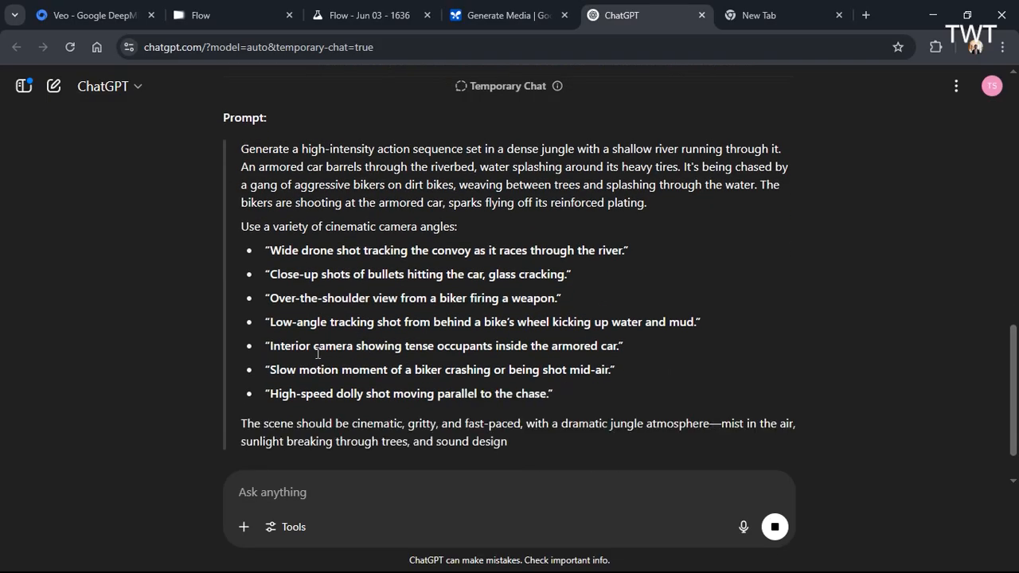
{"action": "scroll", "coordinate": [317, 353], "scroll_direction": "down", "scroll_amount": 3}
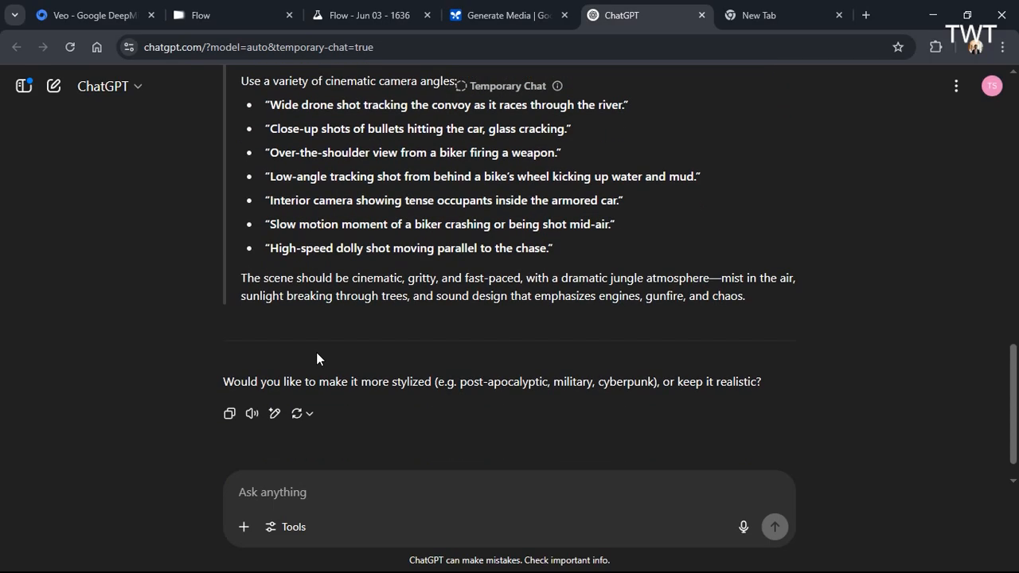
{"action": "scroll", "coordinate": [316, 352], "scroll_direction": "up", "scroll_amount": 2}
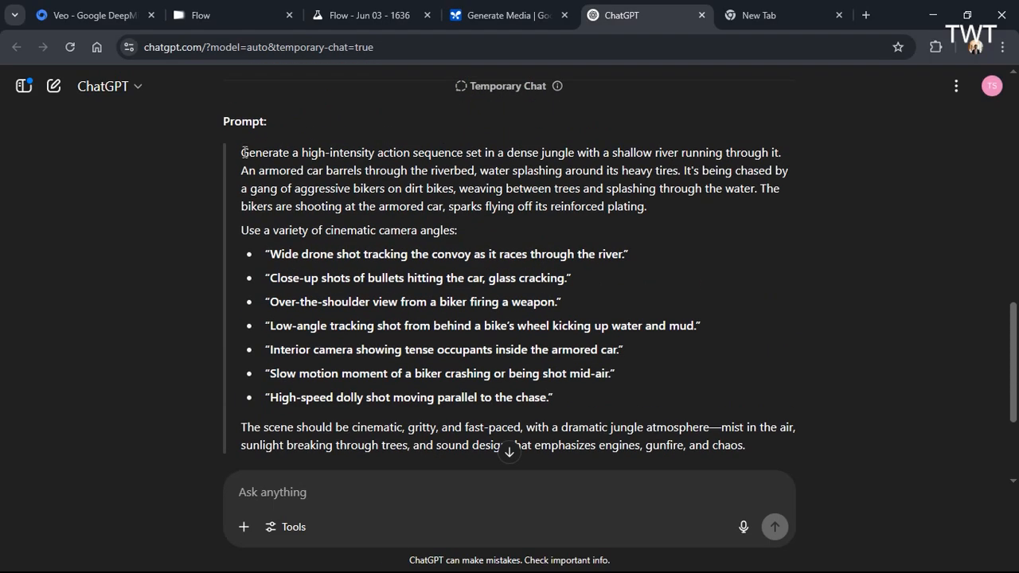
{"action": "left_click_drag", "start_coordinate": [243, 152], "coordinate": [757, 301]}
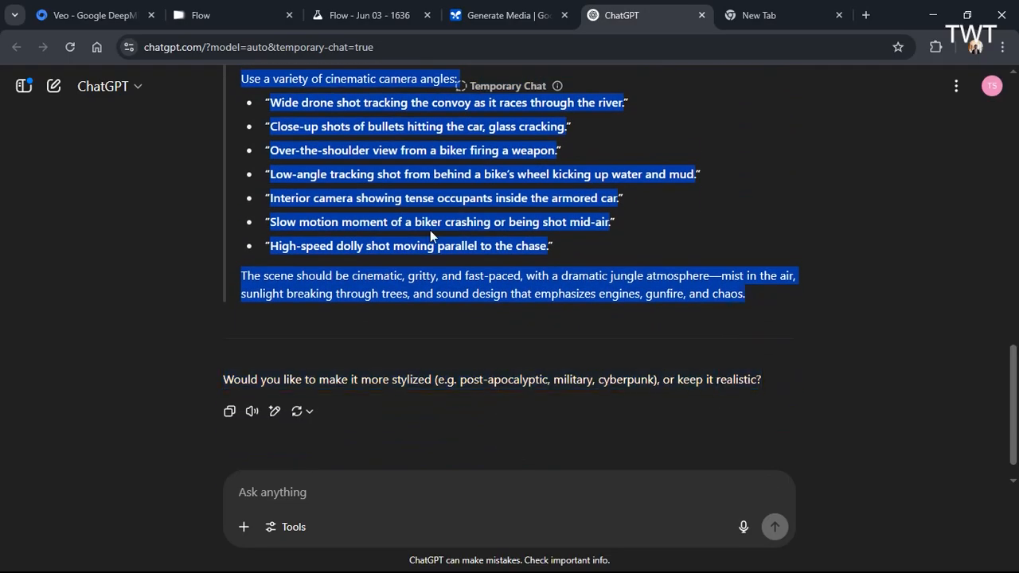
{"action": "right_click", "coordinate": [391, 204]}
{"action": "left_click", "coordinate": [406, 219]}
Switch to the Flow project, paste the copied jungle river chase prompt into the prompt box, and choose Text to Video as its mode.
{"action": "key", "text": "ctrl+3"}
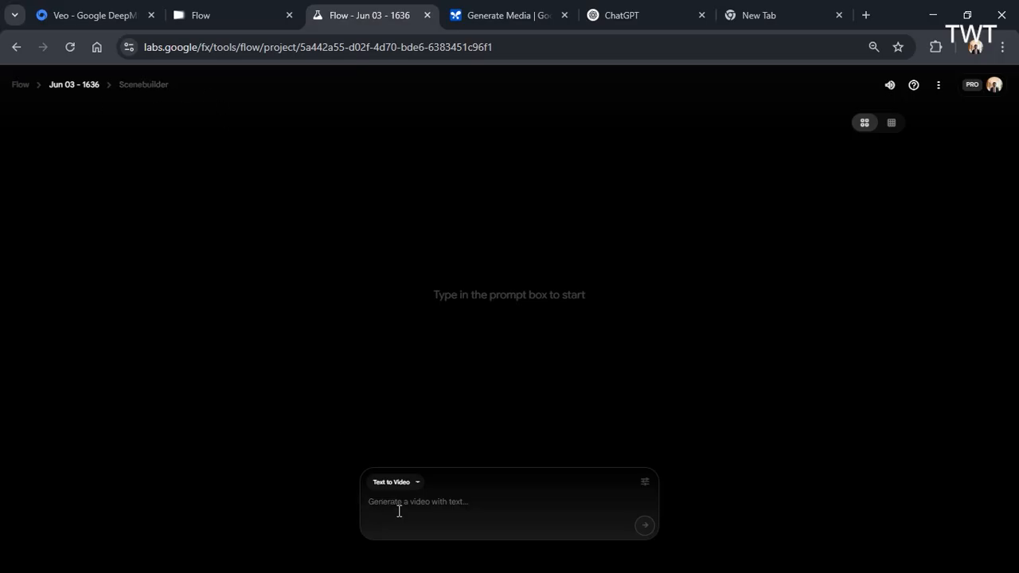
{"action": "right_click", "coordinate": [397, 508]}
{"action": "left_click", "coordinate": [441, 337]}
{"action": "left_click", "coordinate": [391, 201]}
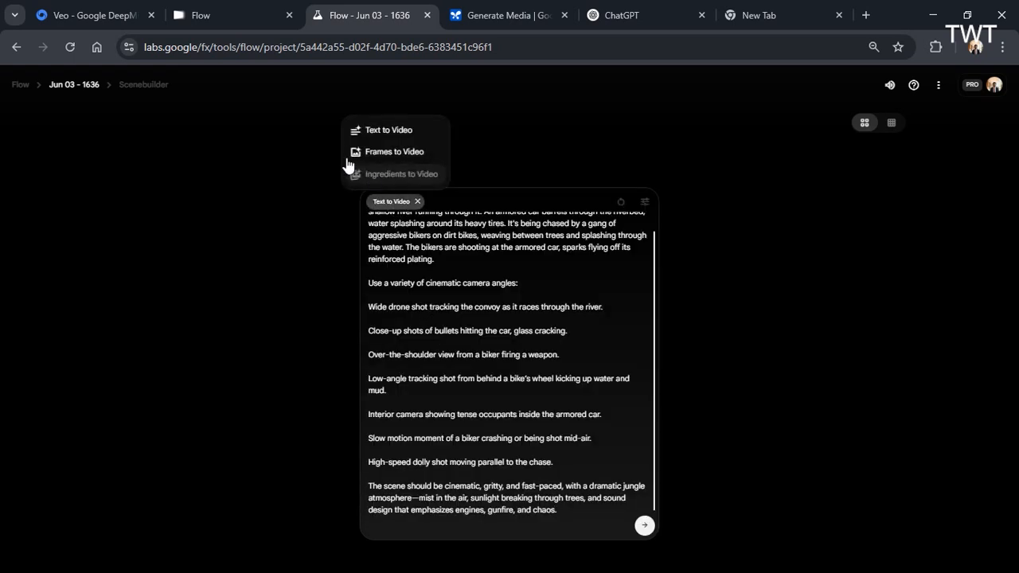
{"action": "left_click", "coordinate": [381, 131]}
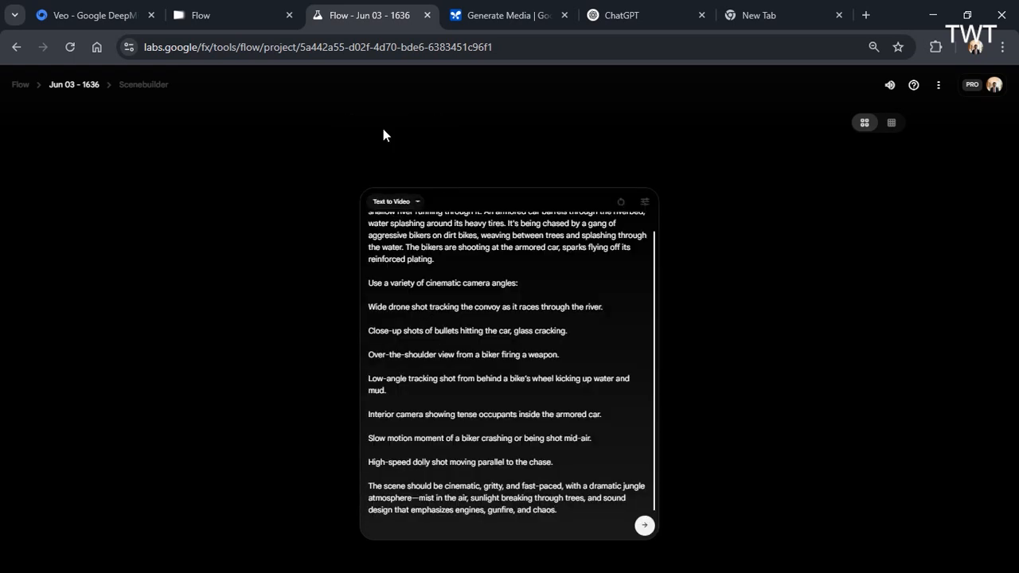
Set one output per prompt and the Highest Quality (Experimental Audio) Veo 3 model, and generate the video.
{"action": "left_click", "coordinate": [644, 204]}
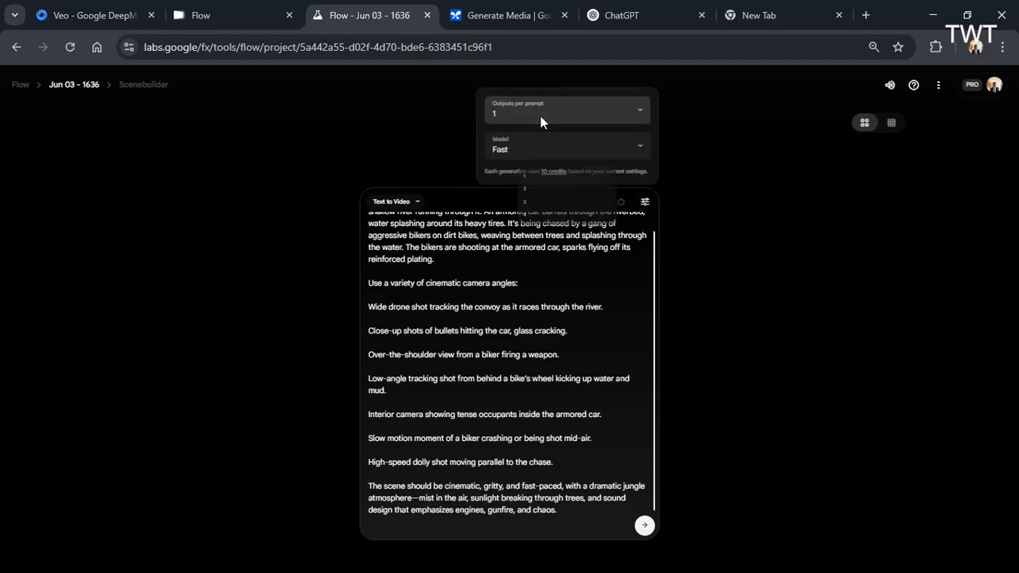
{"action": "left_click", "coordinate": [540, 116]}
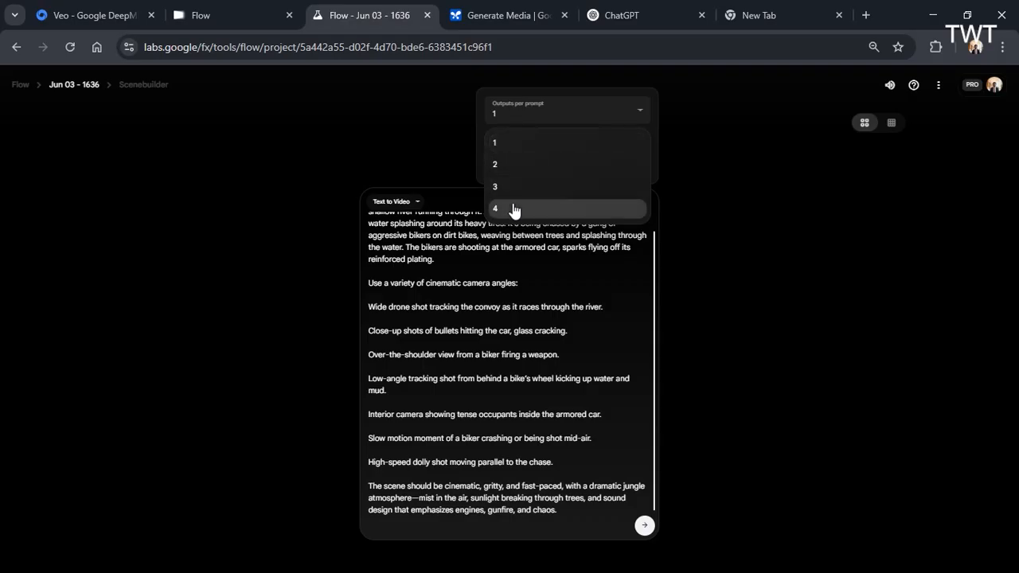
{"action": "left_click", "coordinate": [514, 142]}
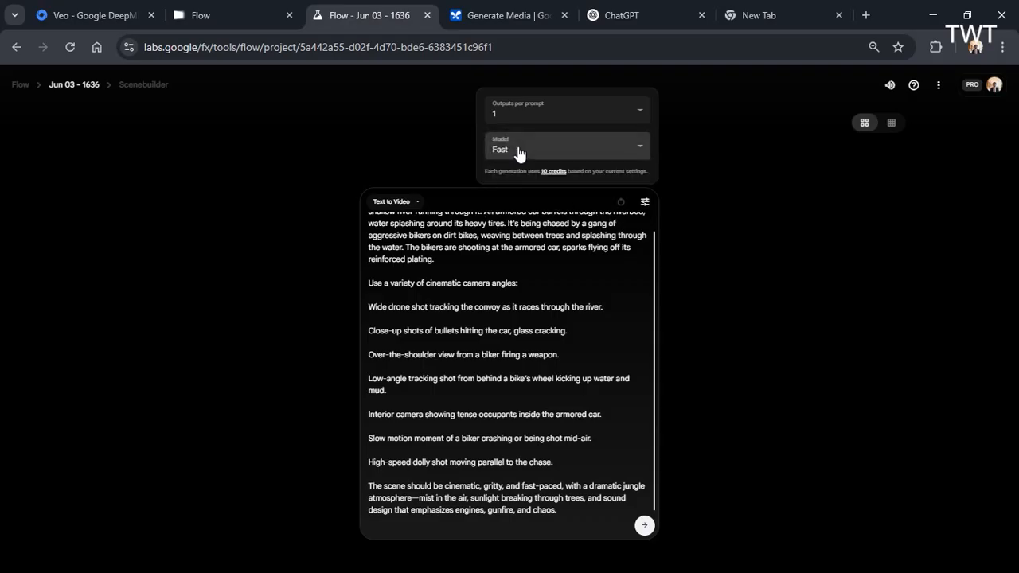
{"action": "left_click", "coordinate": [518, 147]}
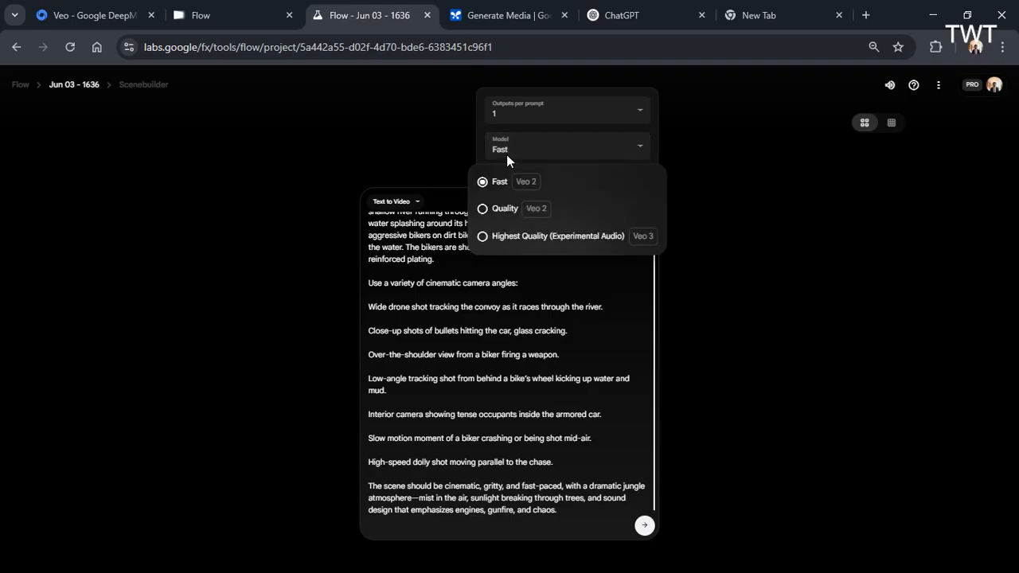
{"action": "left_click", "coordinate": [500, 238]}
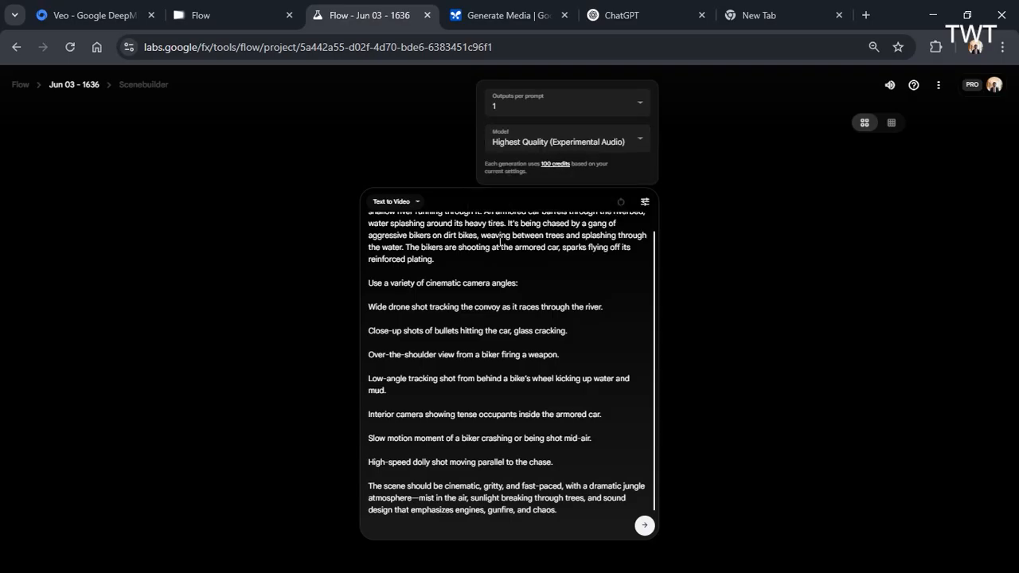
{"action": "left_click", "coordinate": [645, 527]}
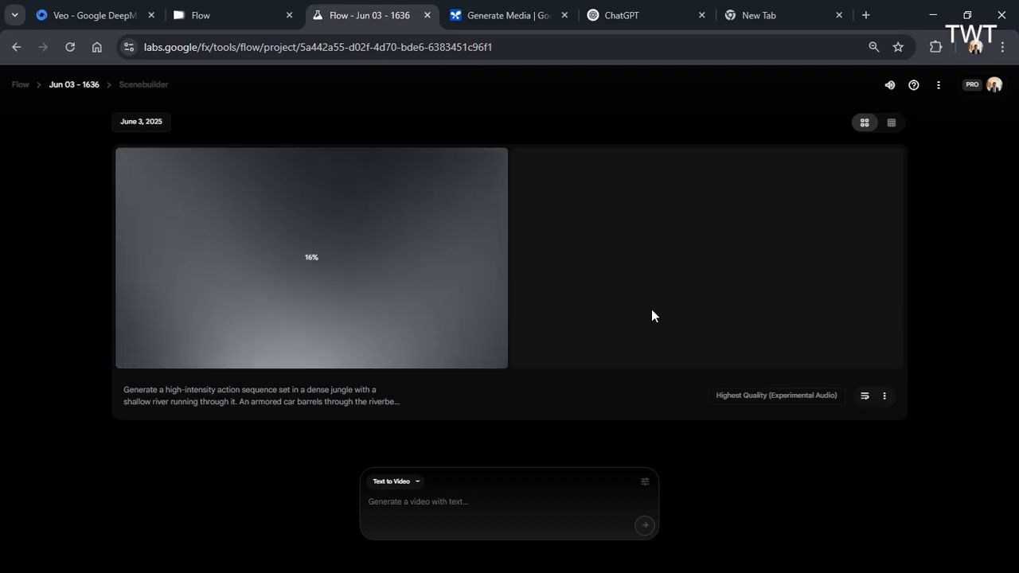
Check the AI credit balance in the account details while the video generates, and close them.
{"action": "left_click", "coordinate": [972, 86]}
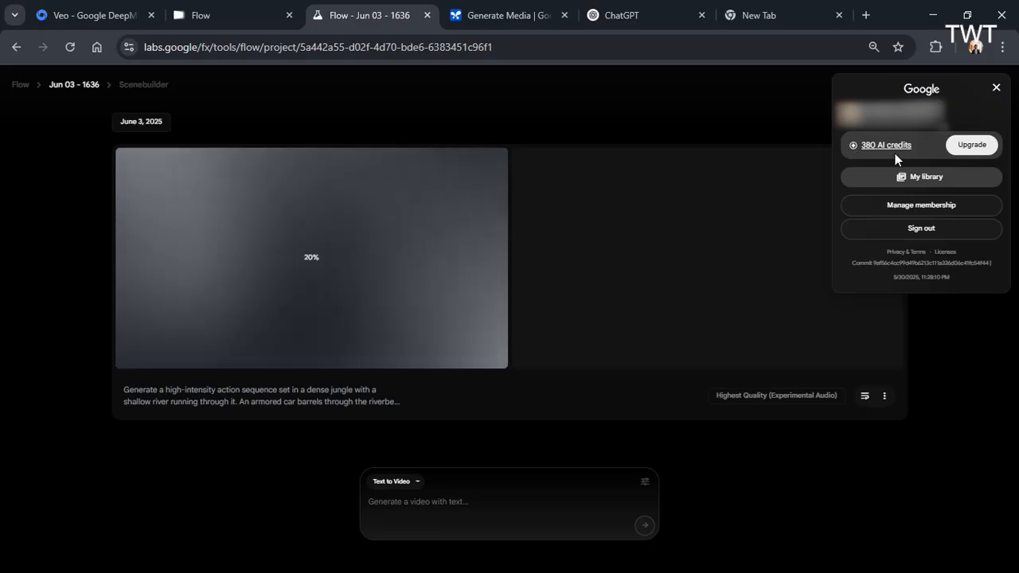
{"action": "left_click", "coordinate": [765, 124]}
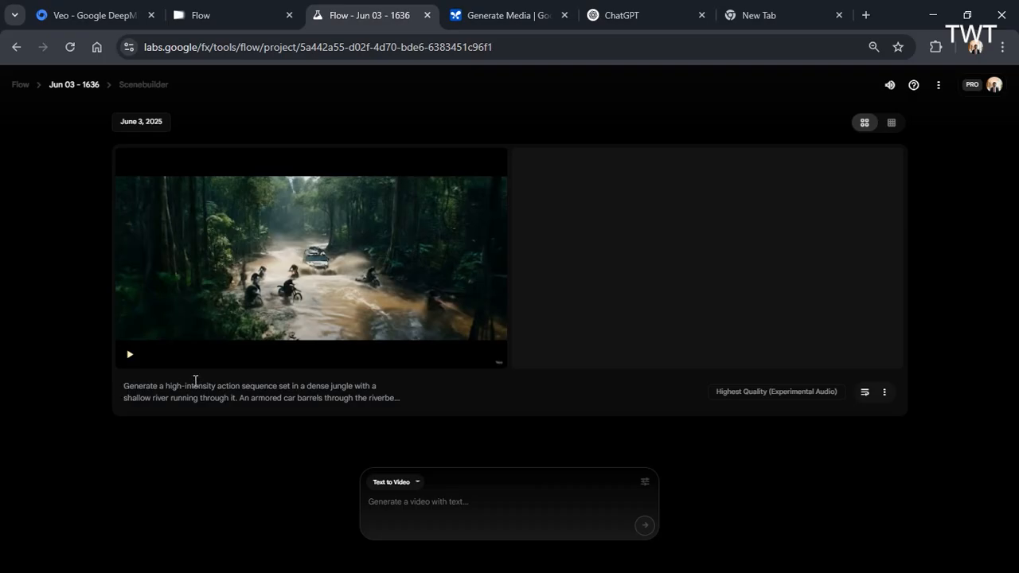
Open the generated jungle chase video in full screen and lower the volume.
{"action": "mouse_move", "coordinate": [402, 203]}
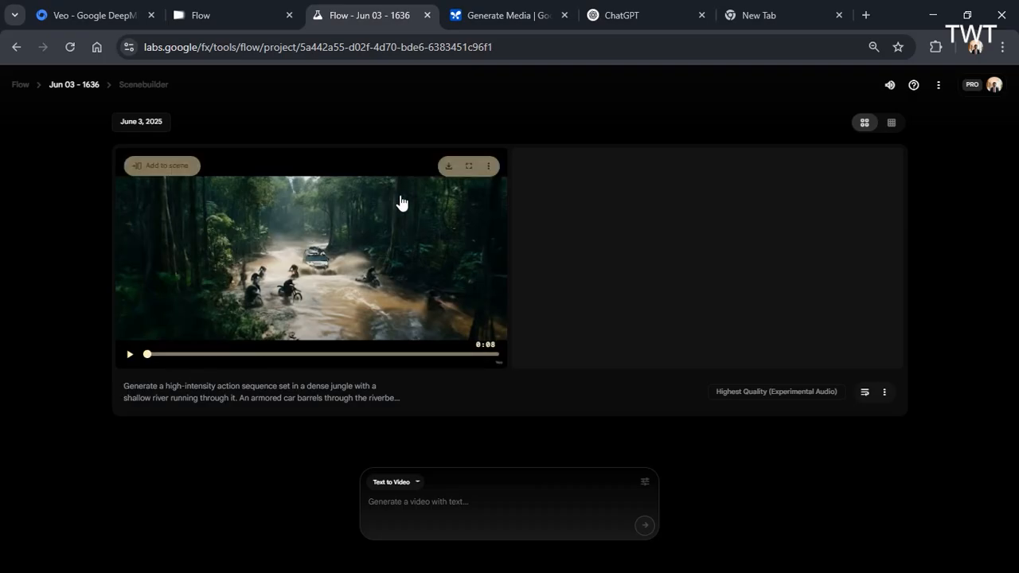
{"action": "left_click", "coordinate": [470, 167]}
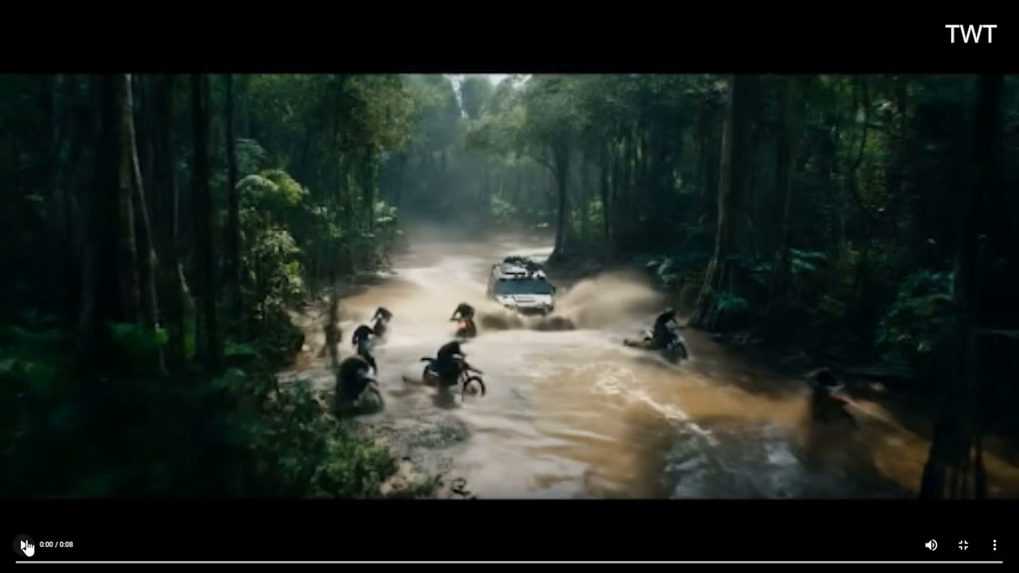
{"action": "key", "text": "Down"}
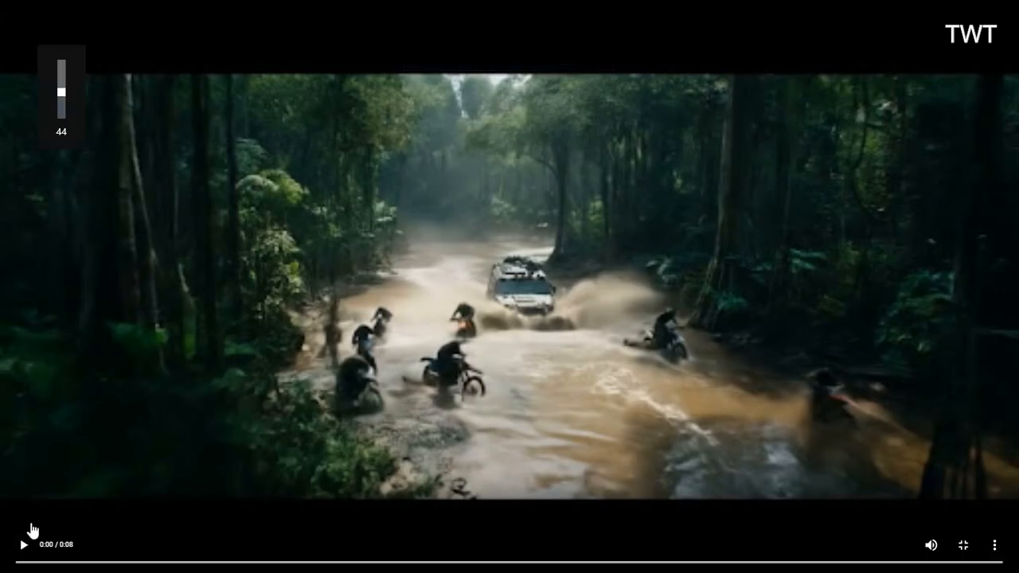